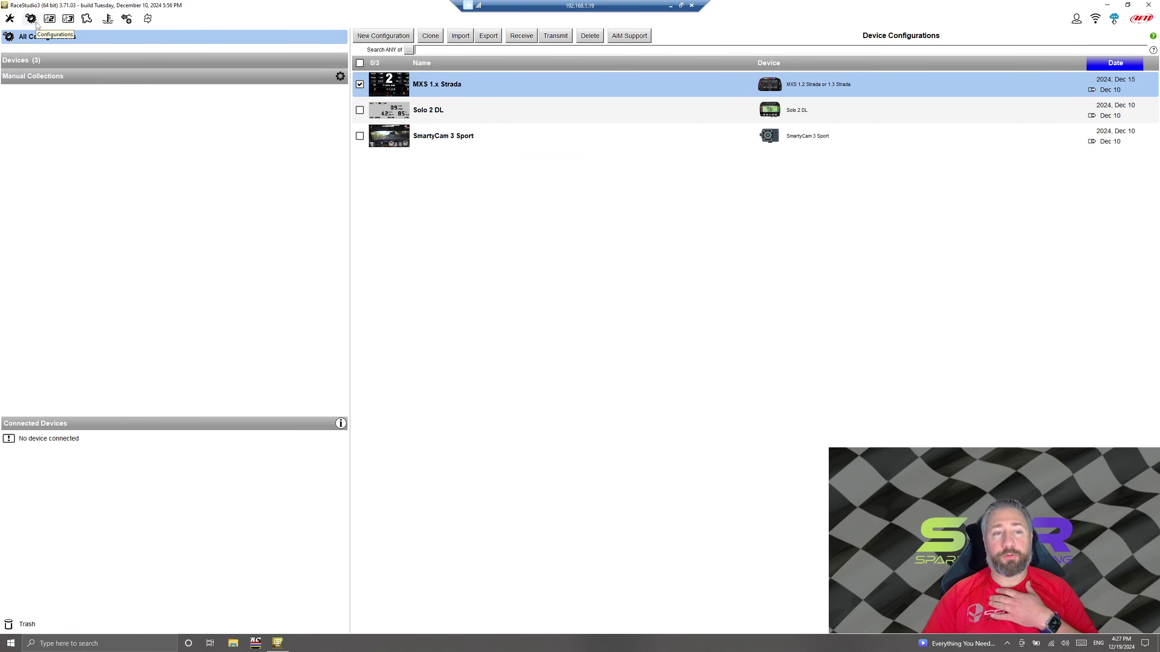
Step: Open the MXS 1.x Strada device configuration for editing
{"action": "left_click", "coordinate": [36, 21]}
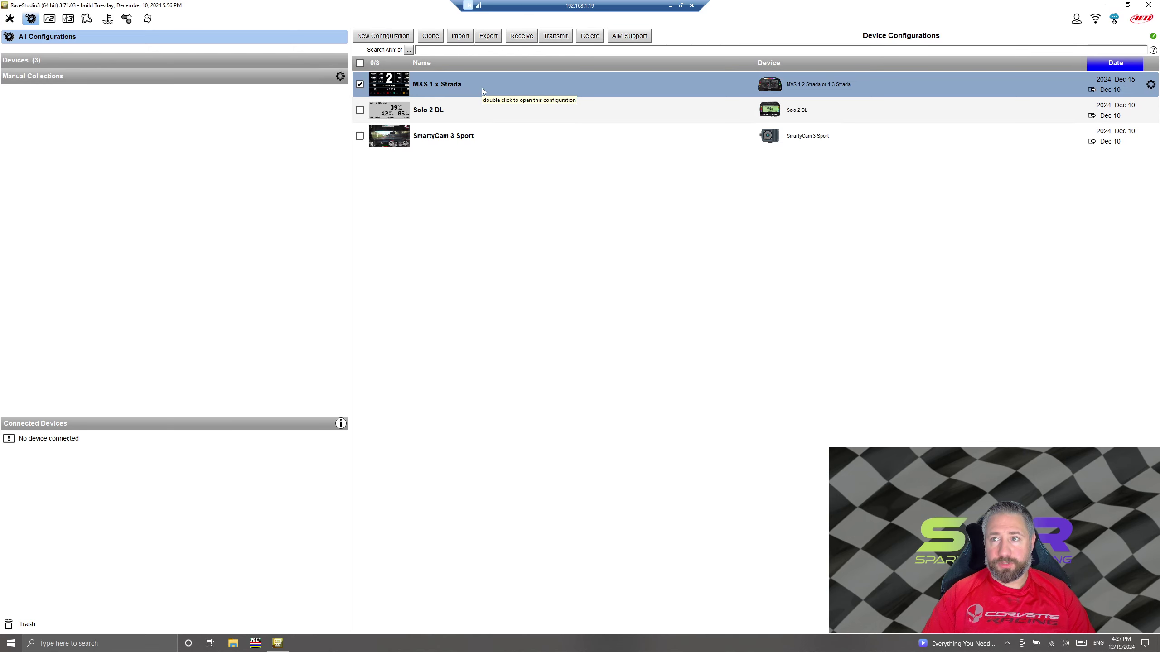
{"action": "double_click", "coordinate": [481, 88]}
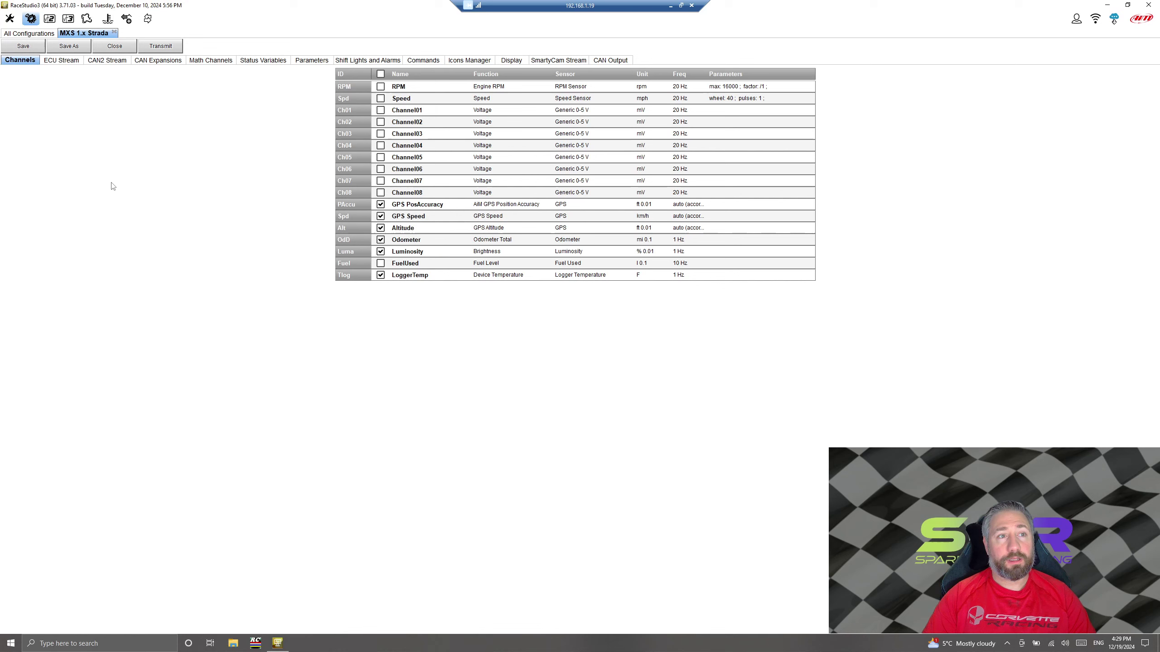
Step: Review the ECU Stream channels and the available ECU and CAN2 protocols, keeping TOYOTA GT86 SCION FRS as the ECU
{"action": "left_click", "coordinate": [64, 61]}
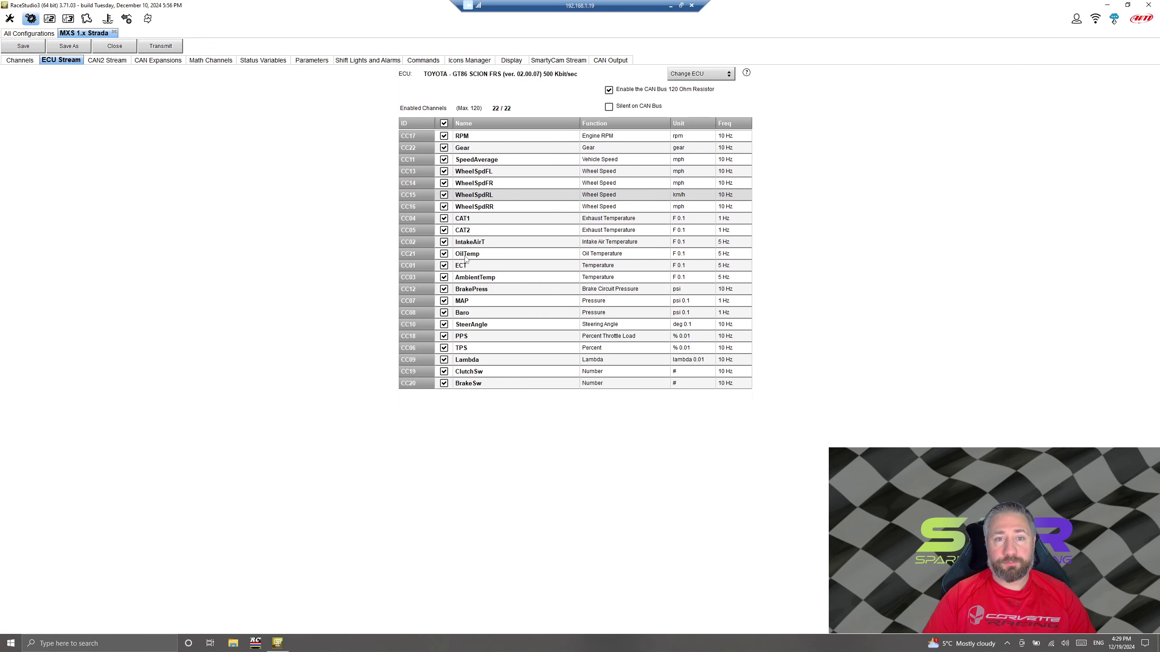
{"action": "left_click", "coordinate": [701, 73]}
{"action": "scroll", "coordinate": [457, 365], "scroll_direction": "up", "scroll_amount": 10}
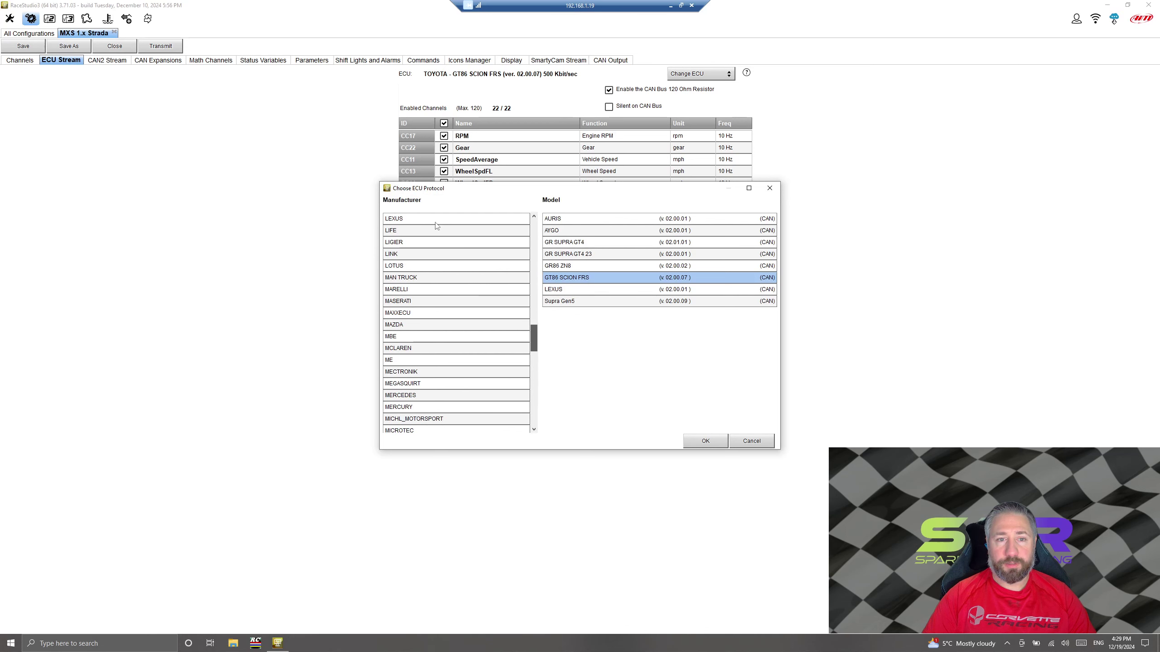
{"action": "left_click", "coordinate": [706, 440]}
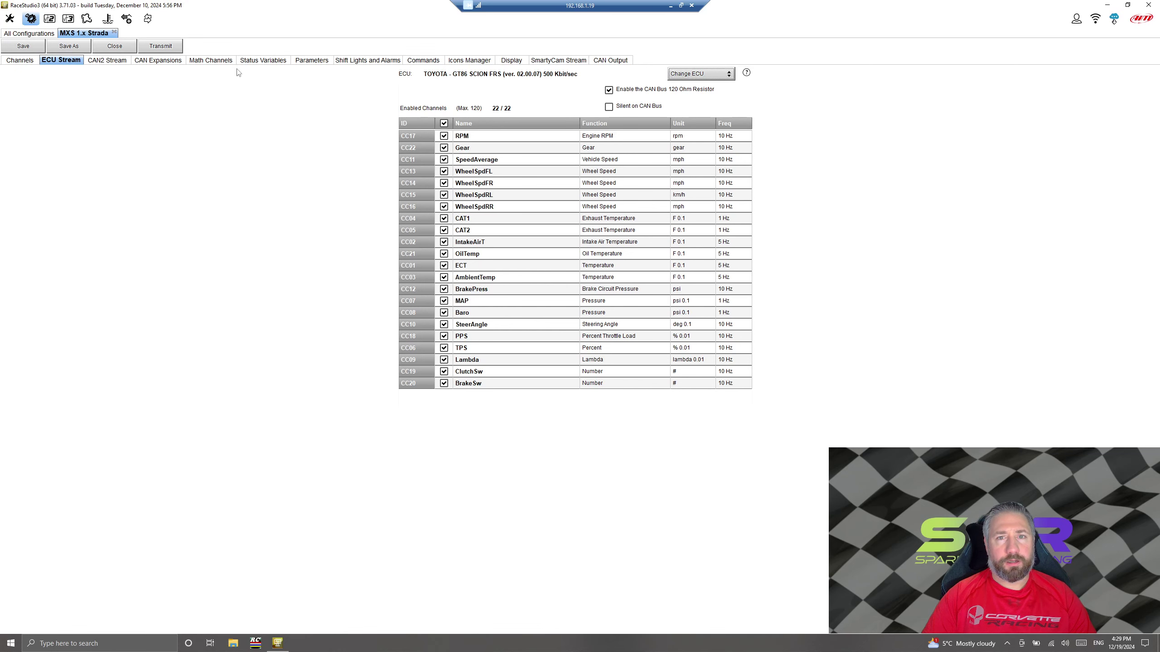
{"action": "left_click", "coordinate": [117, 62]}
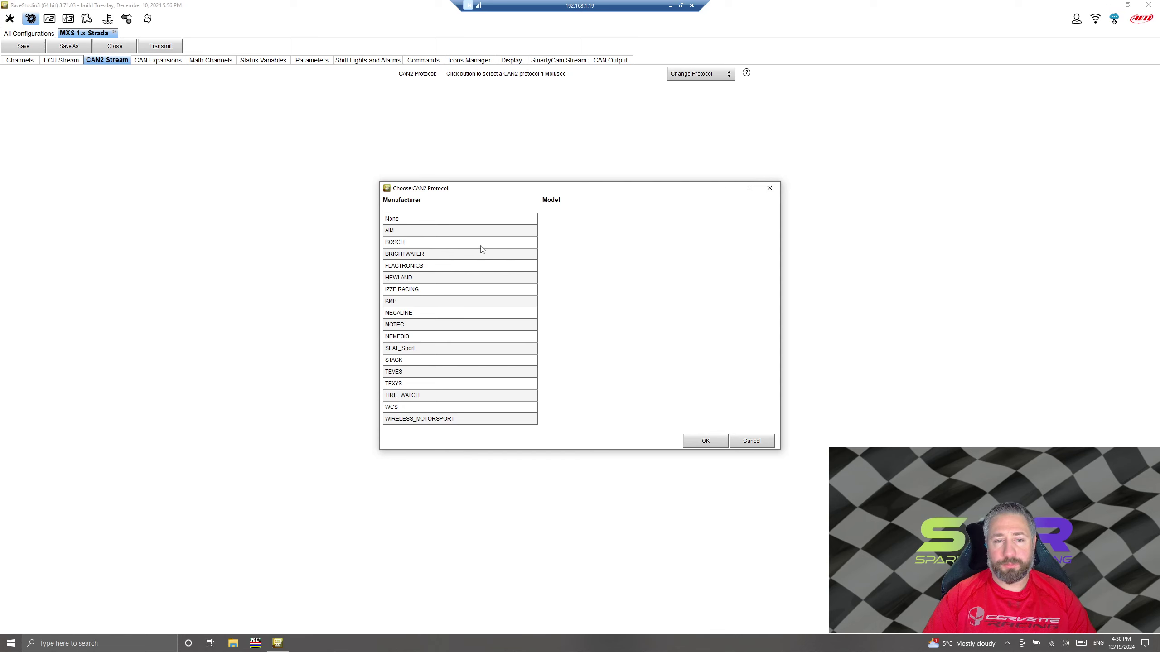
{"action": "left_click", "coordinate": [754, 441]}
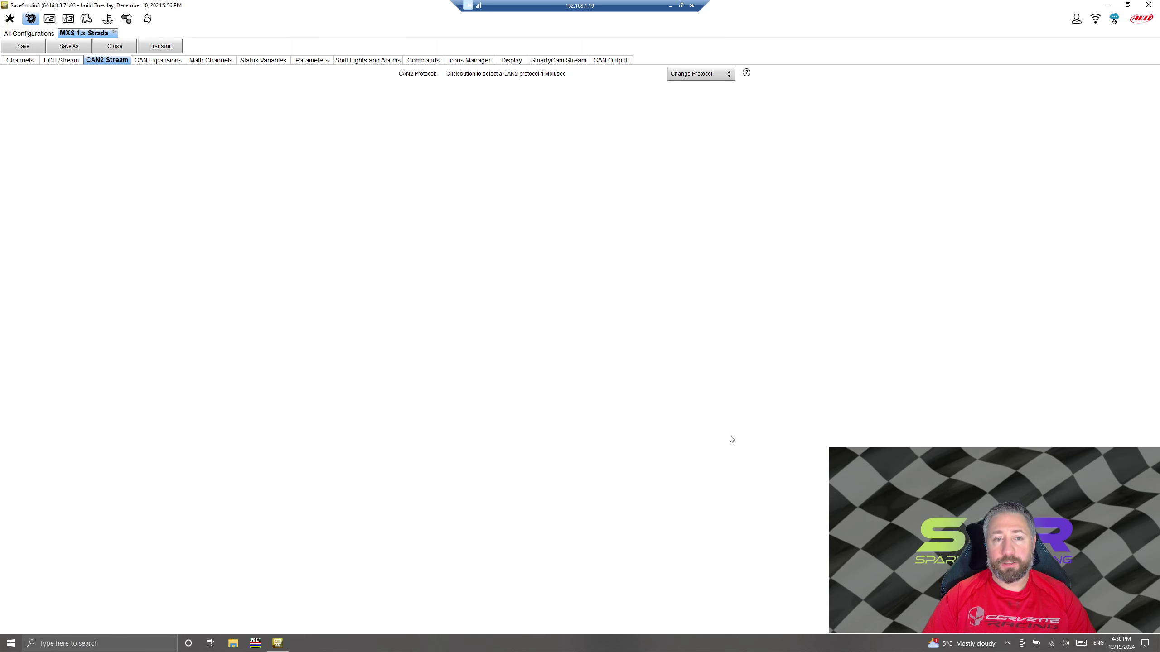
Step: Browse the available CAN expansions without adding one, and inspect the Oil Pressure channel settings of the existing expansion
{"action": "left_click", "coordinate": [164, 61]}
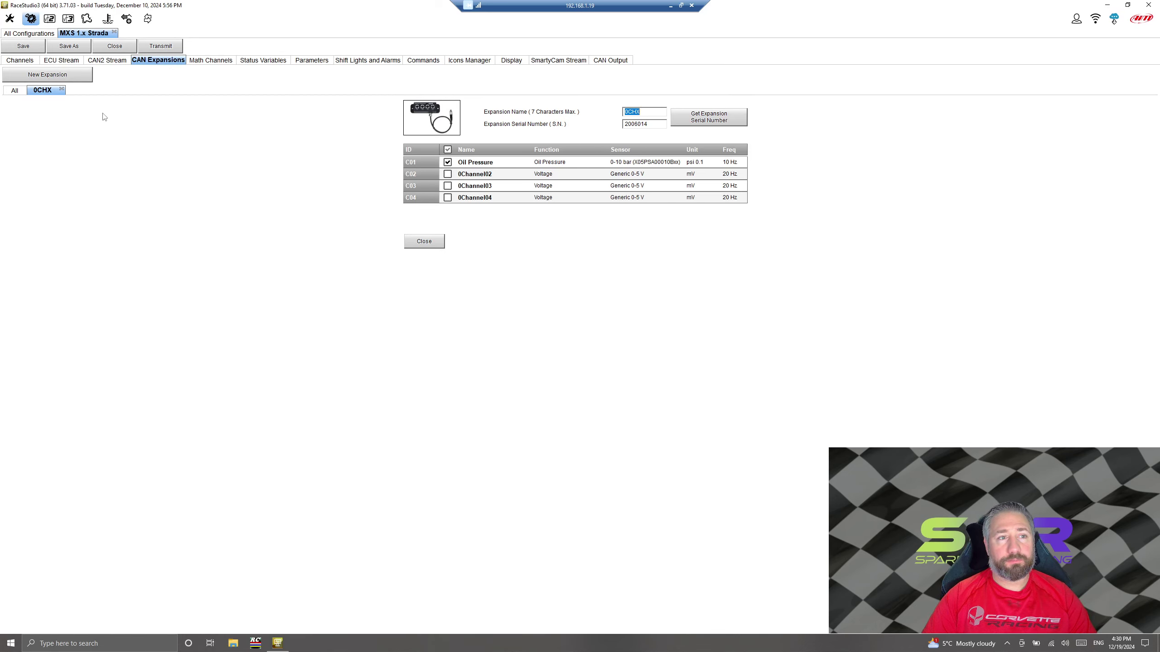
{"action": "left_click", "coordinate": [36, 74]}
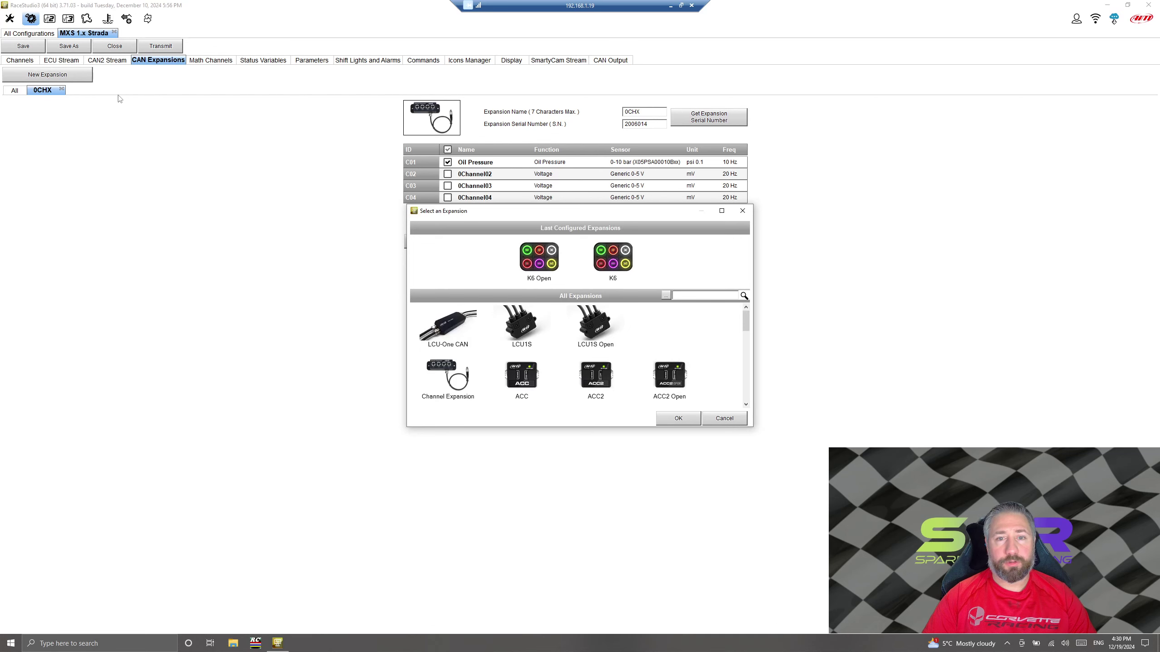
{"action": "left_click_drag", "start_coordinate": [747, 328], "coordinate": [750, 354]}
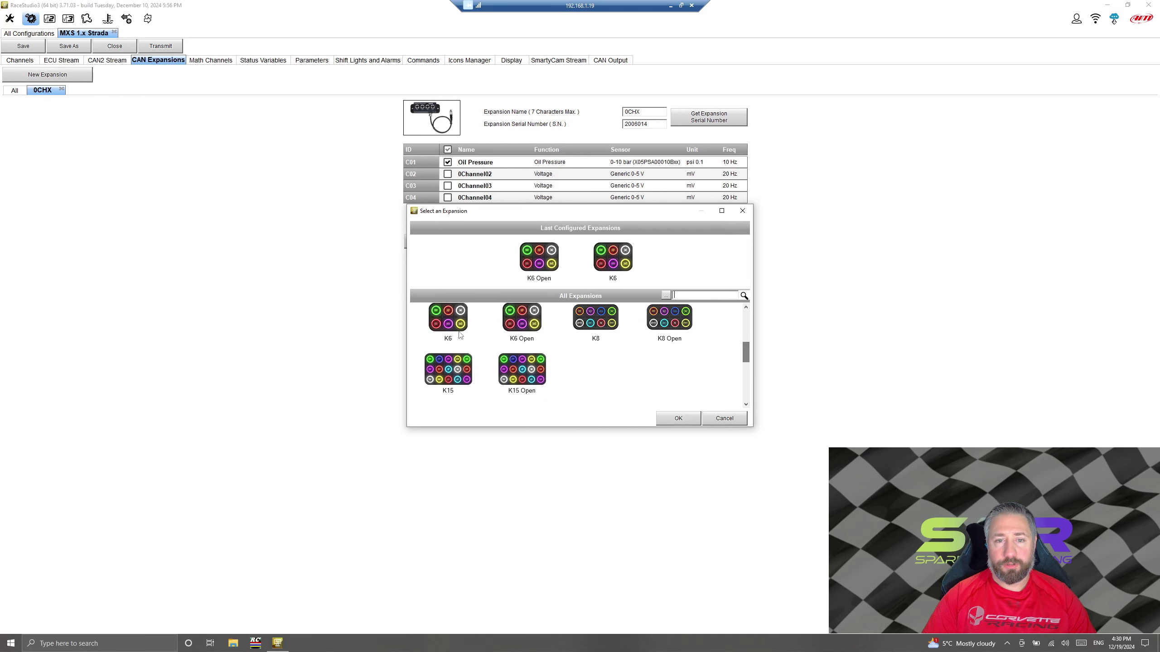
{"action": "left_click", "coordinate": [745, 369]}
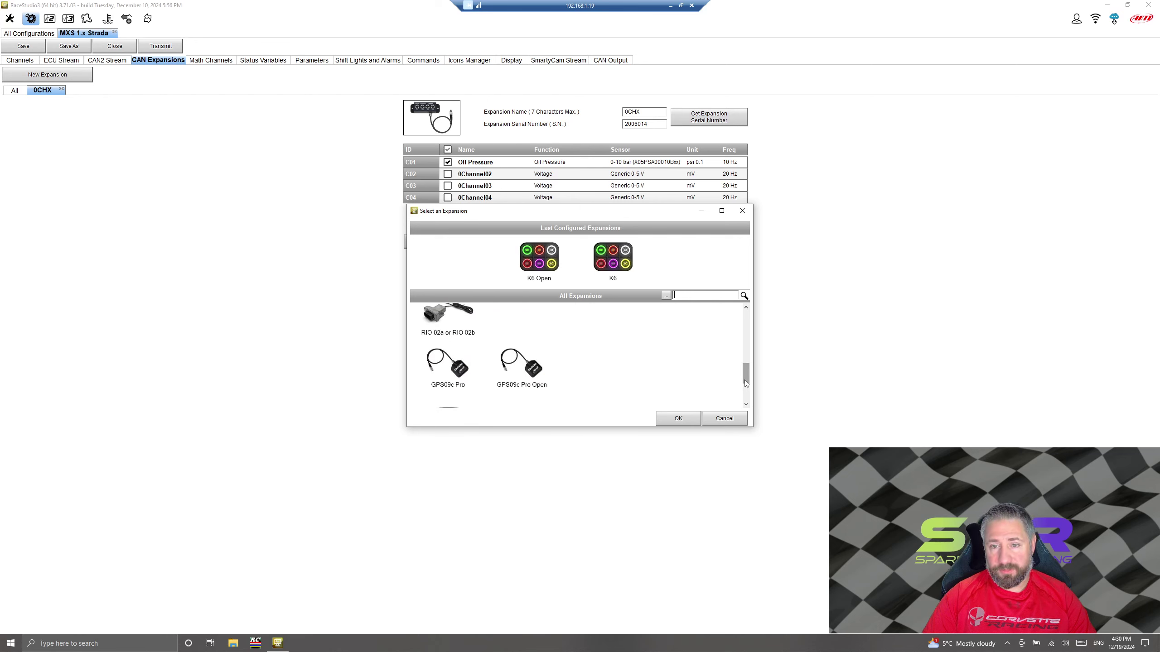
{"action": "left_click_drag", "start_coordinate": [747, 380], "coordinate": [747, 325]}
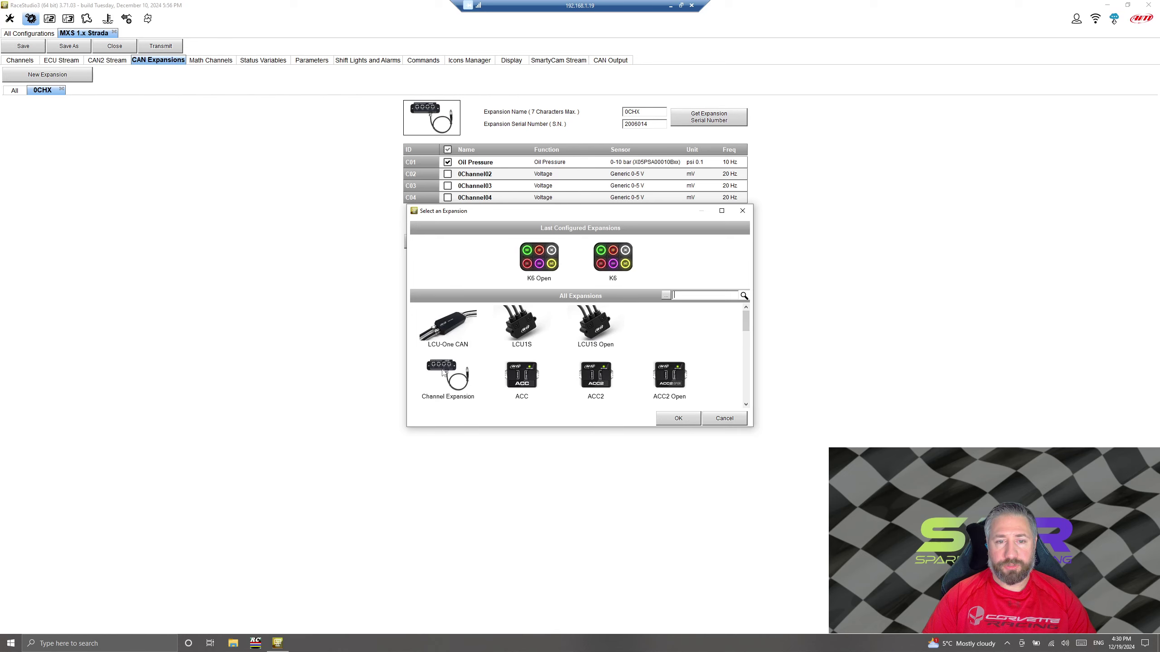
{"action": "left_click", "coordinate": [731, 419]}
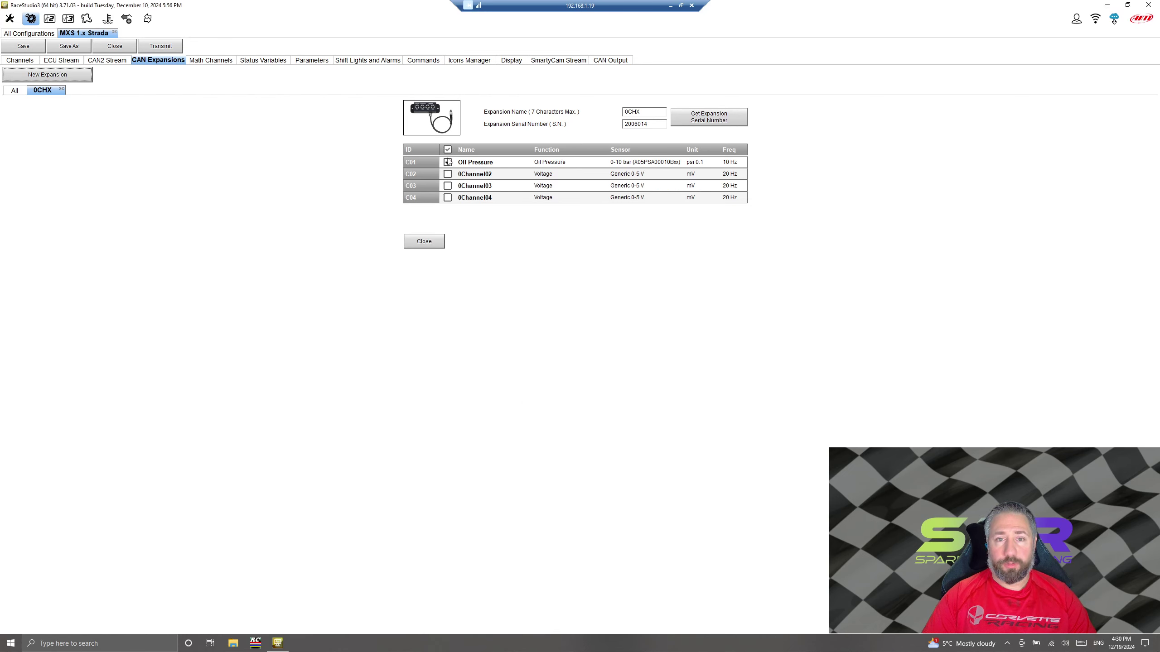
{"action": "double_click", "coordinate": [513, 161]}
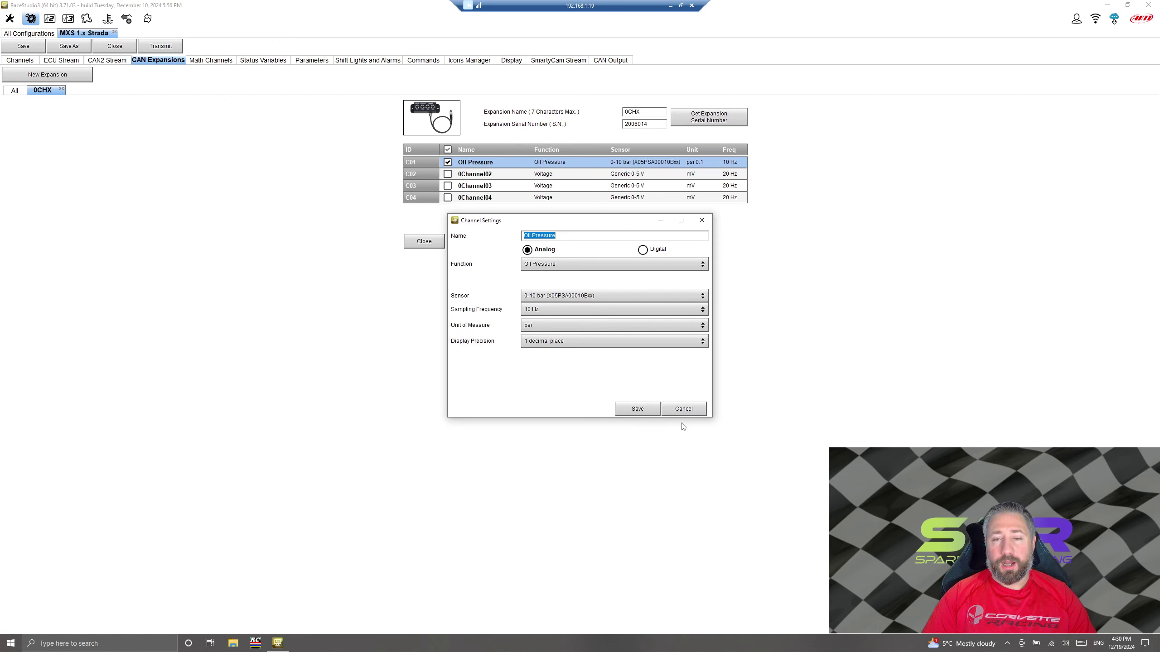
{"action": "left_click", "coordinate": [688, 413]}
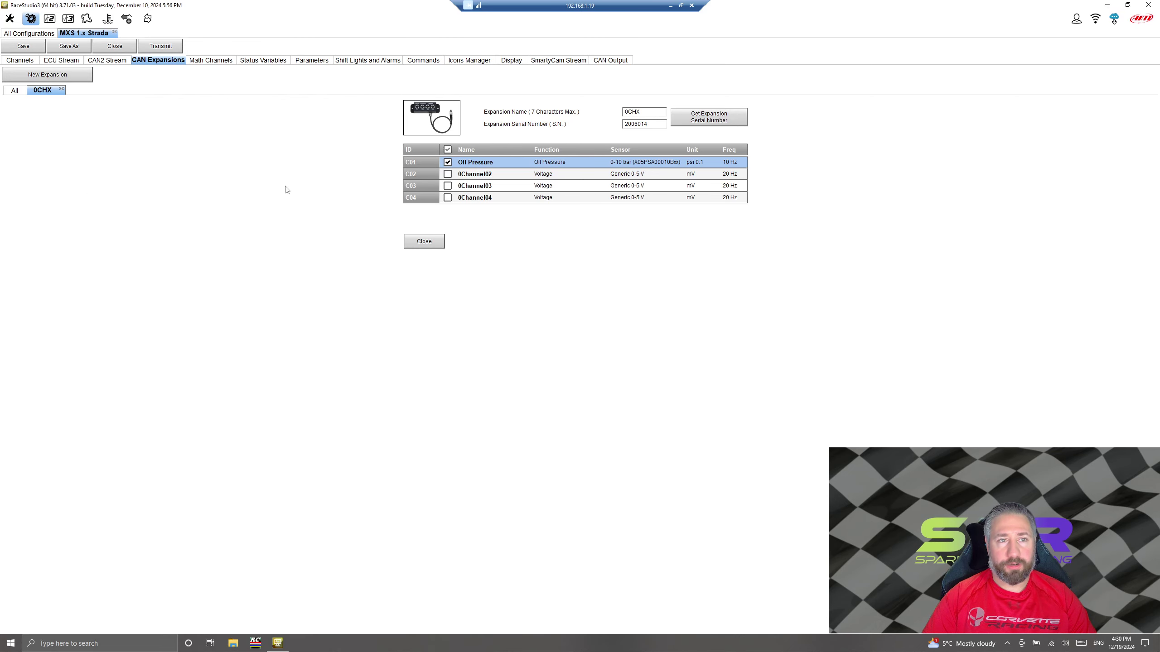
Step: Review the available mathematical channel types without adding one
{"action": "left_click", "coordinate": [212, 63]}
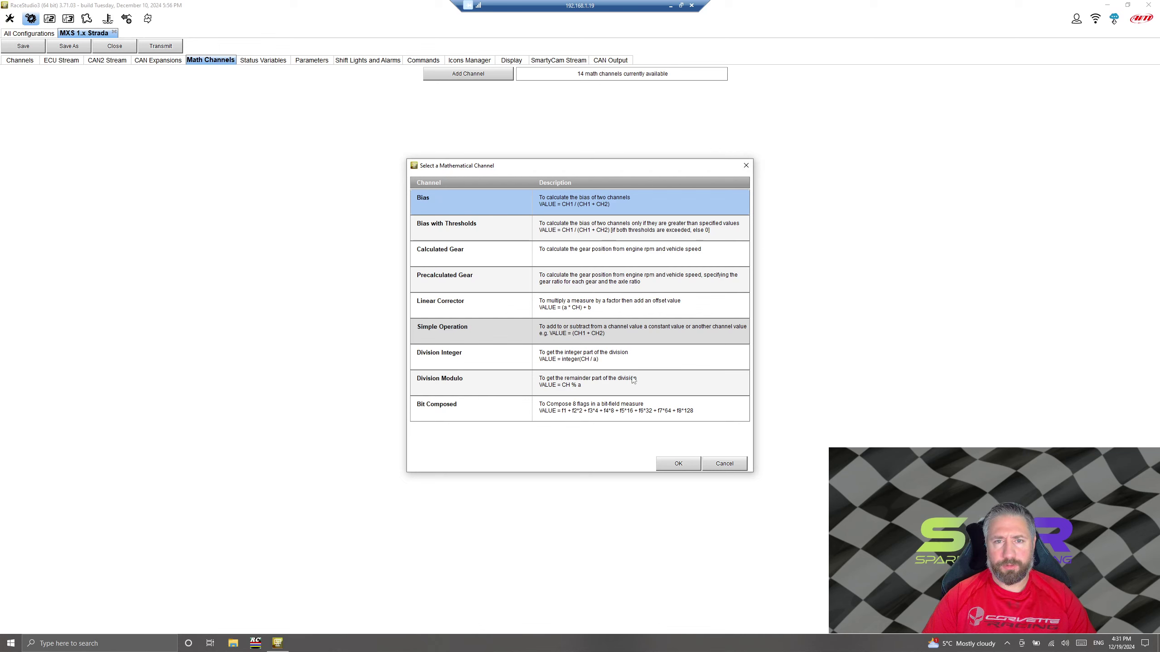
{"action": "left_click", "coordinate": [734, 466]}
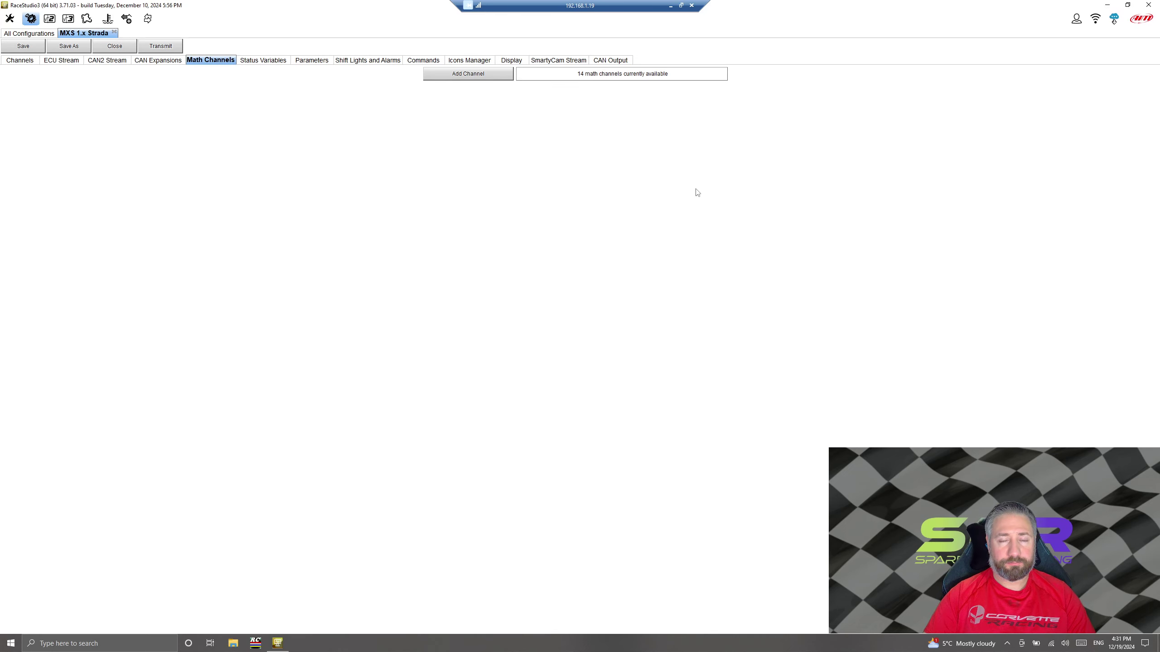
Step: Examine the conditions of the Oil Pressure WARN and Oil Pressure CRIT status variables
{"action": "left_click", "coordinate": [268, 64]}
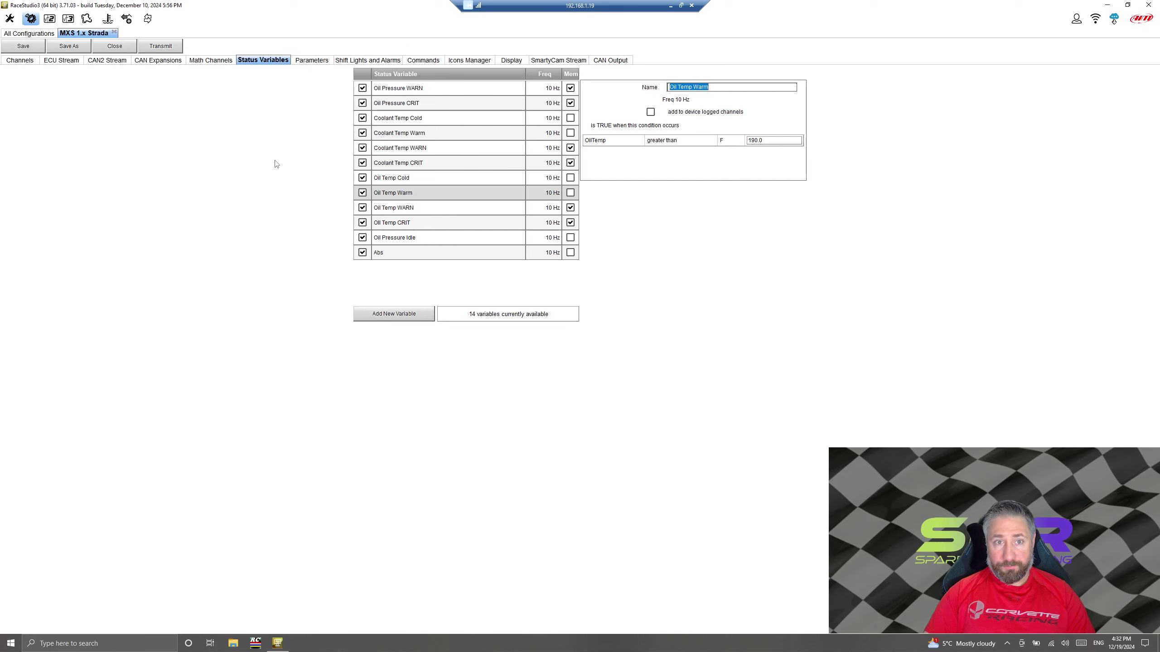
{"action": "left_click", "coordinate": [402, 91]}
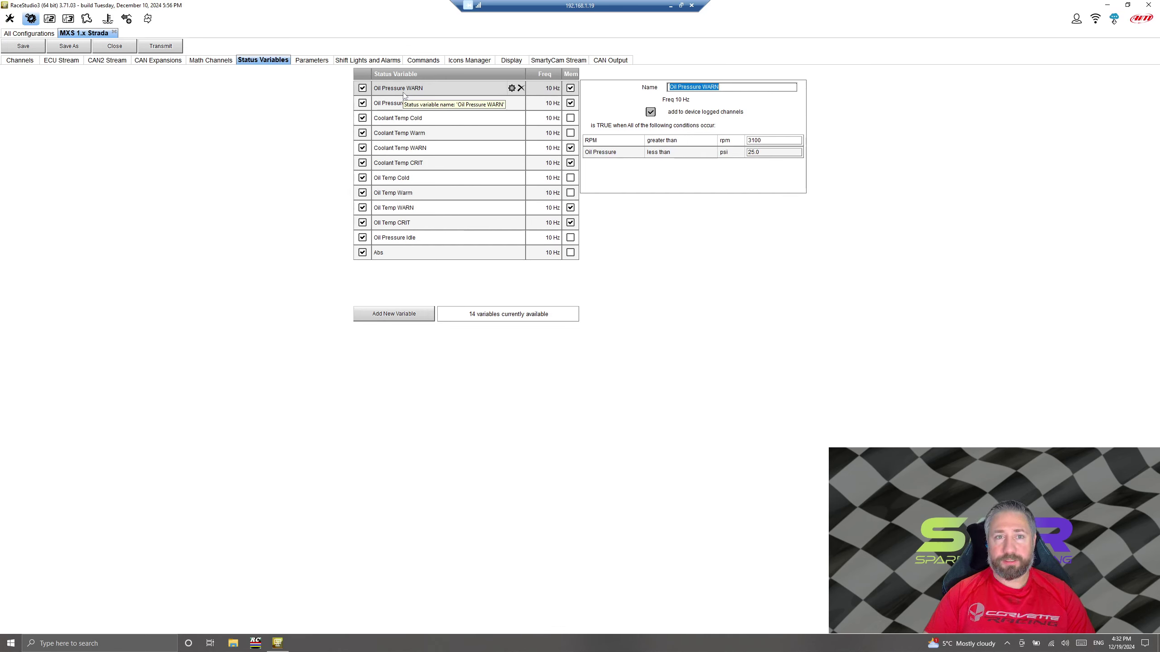
{"action": "left_click", "coordinate": [401, 102]}
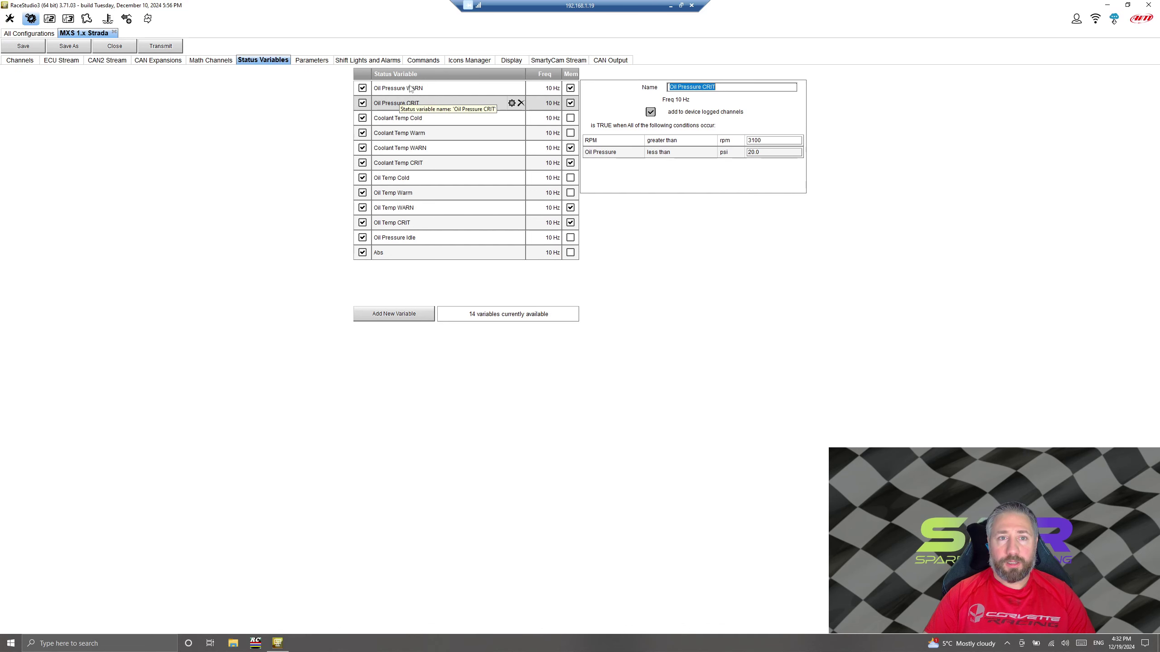
Step: Add a third condition to the Oil Pressure WARN status variable: ECU channel WheelSpdFL greater than 15 mph
{"action": "left_click", "coordinate": [409, 89]}
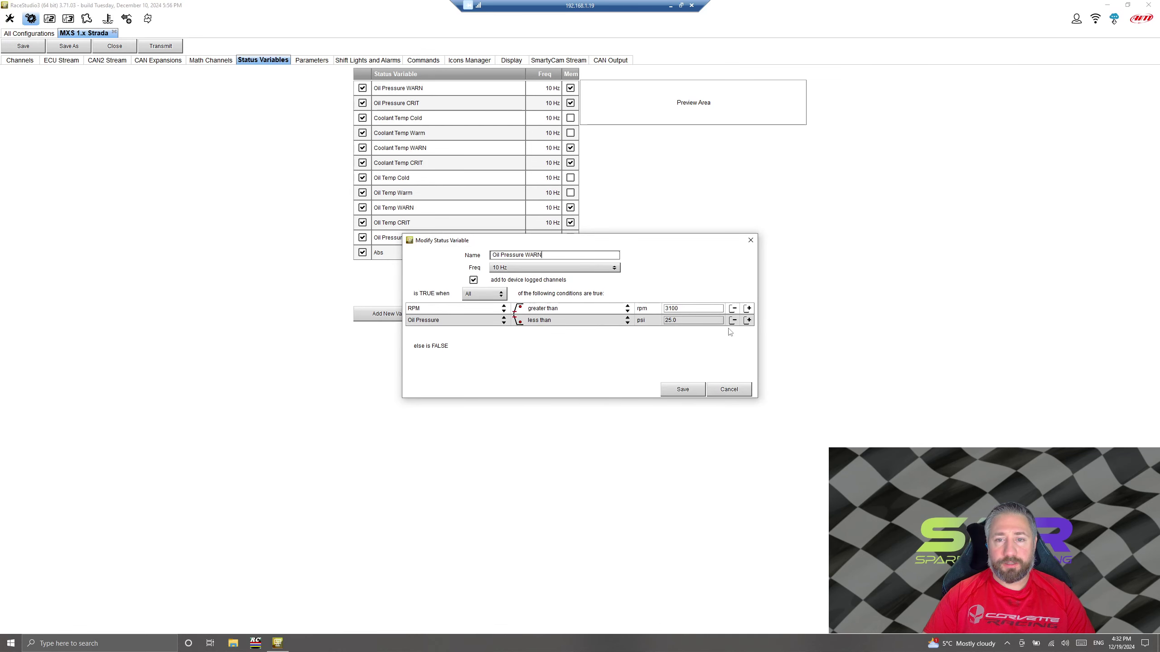
{"action": "left_click", "coordinate": [747, 309]}
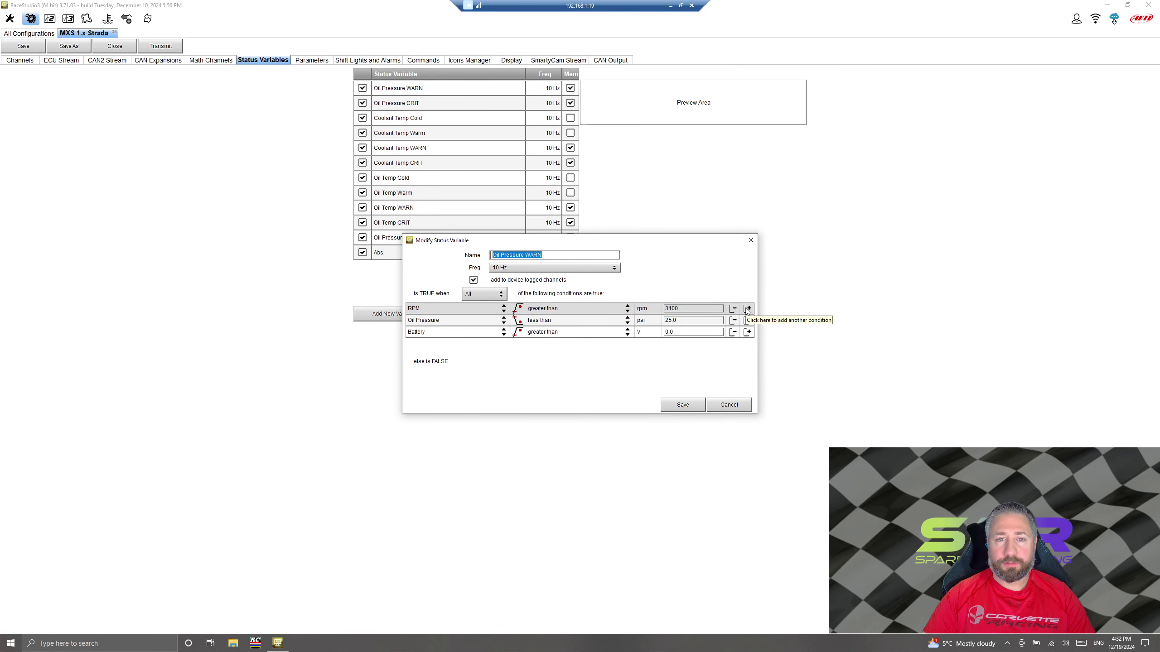
{"action": "left_click", "coordinate": [429, 333]}
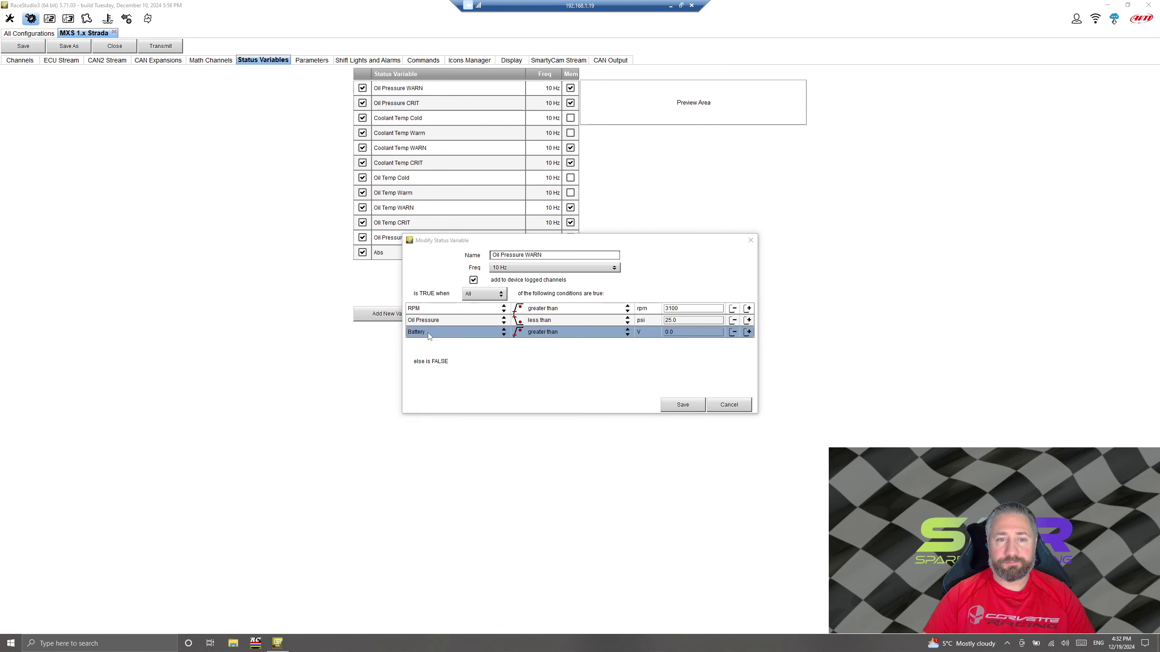
{"action": "left_click", "coordinate": [434, 252]}
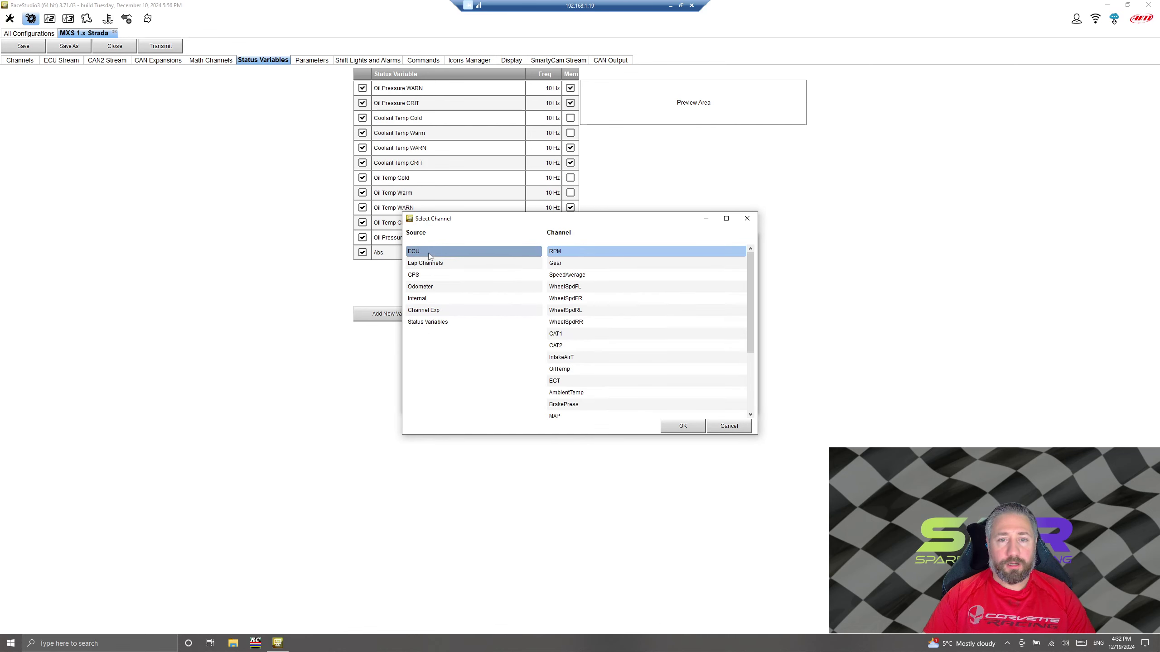
{"action": "left_click", "coordinate": [560, 286]}
{"action": "left_click", "coordinate": [689, 425]}
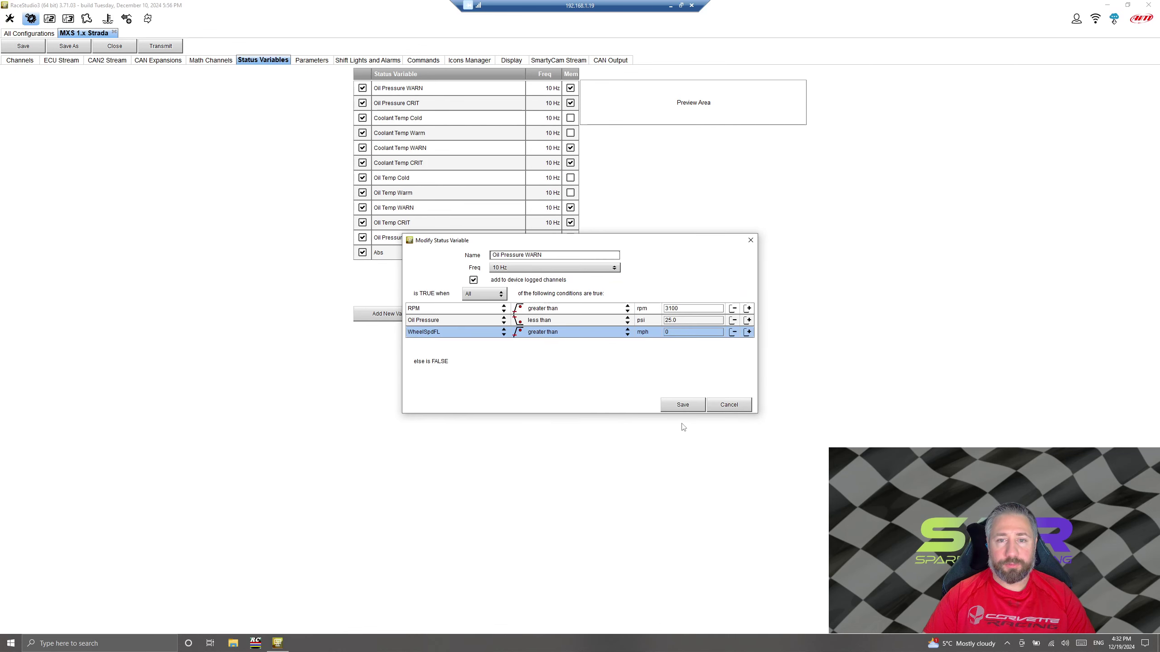
{"action": "double_click", "coordinate": [677, 333]}
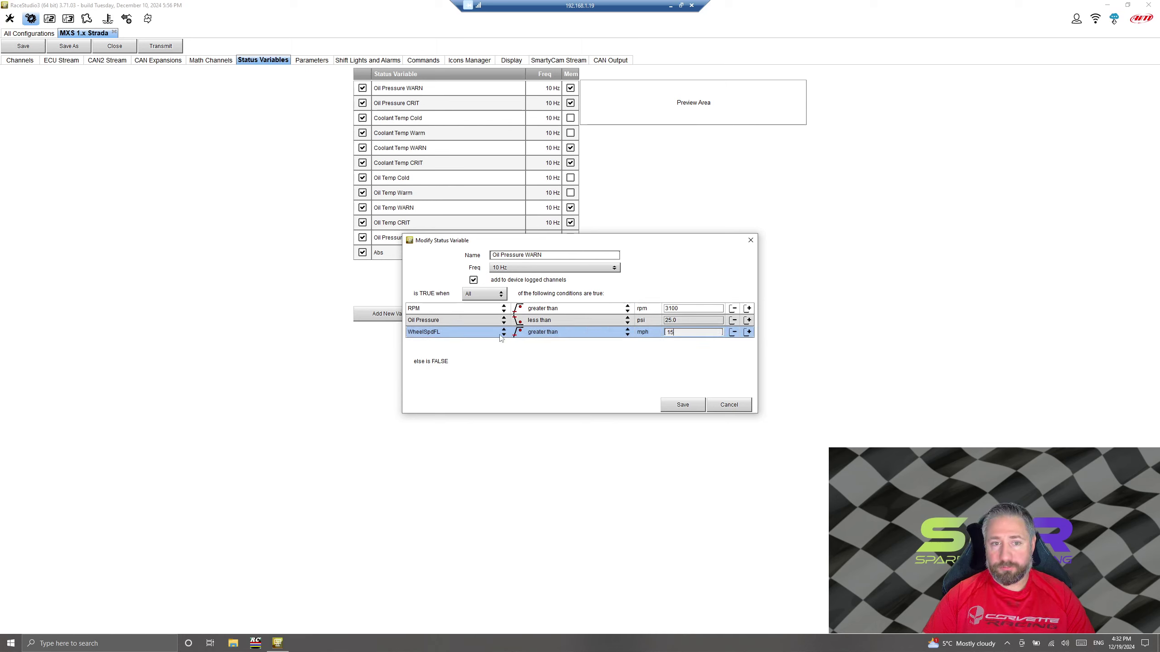
Step: Remove the WheelSpdFL condition from Oil Pressure WARN and close the status variable without saving
{"action": "left_click", "coordinate": [732, 334]}
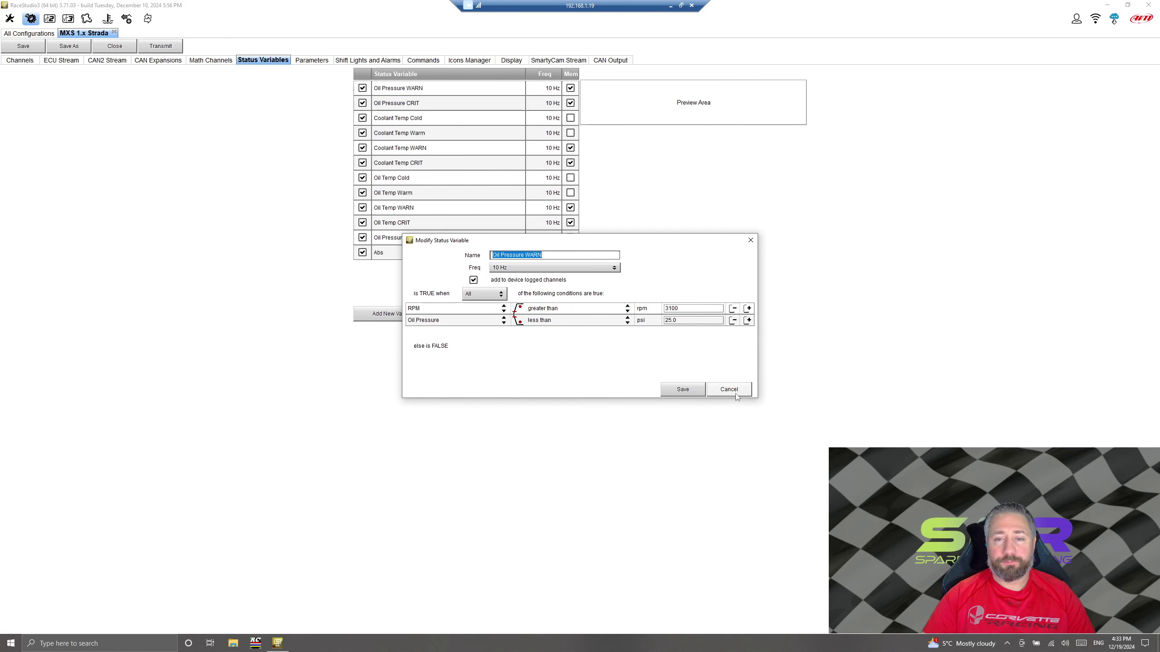
{"action": "left_click", "coordinate": [733, 392]}
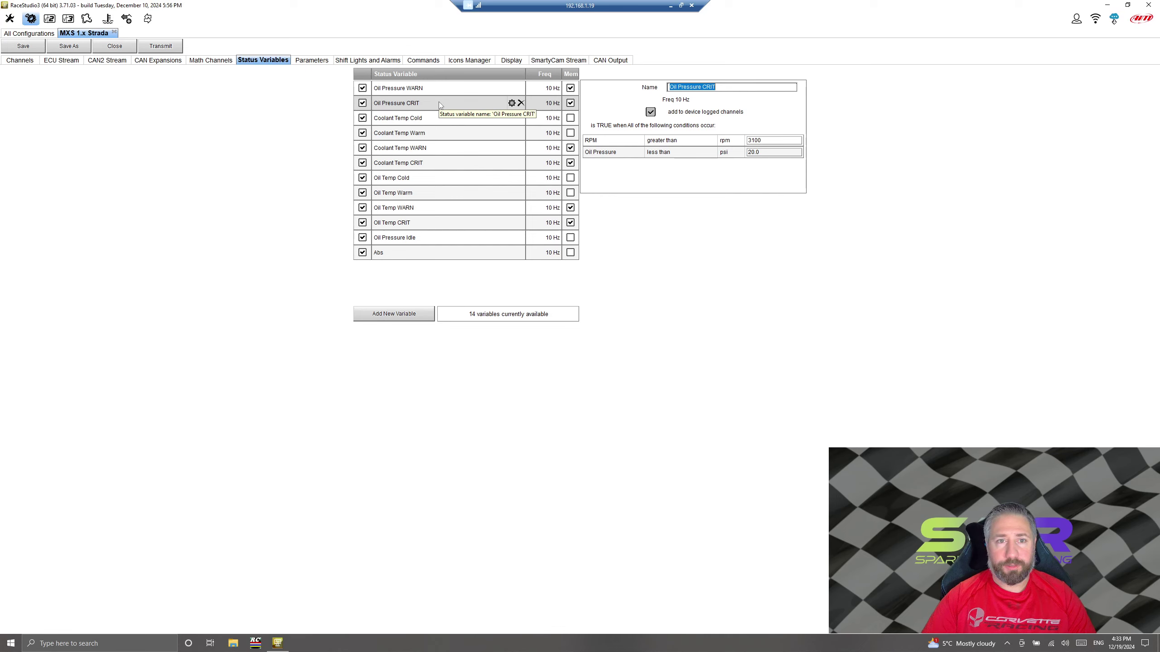
Step: Examine the conditions of the remaining status variables, from Coolant Temp Cold through the oil temperature variables to Abs
{"action": "left_click", "coordinate": [424, 118]}
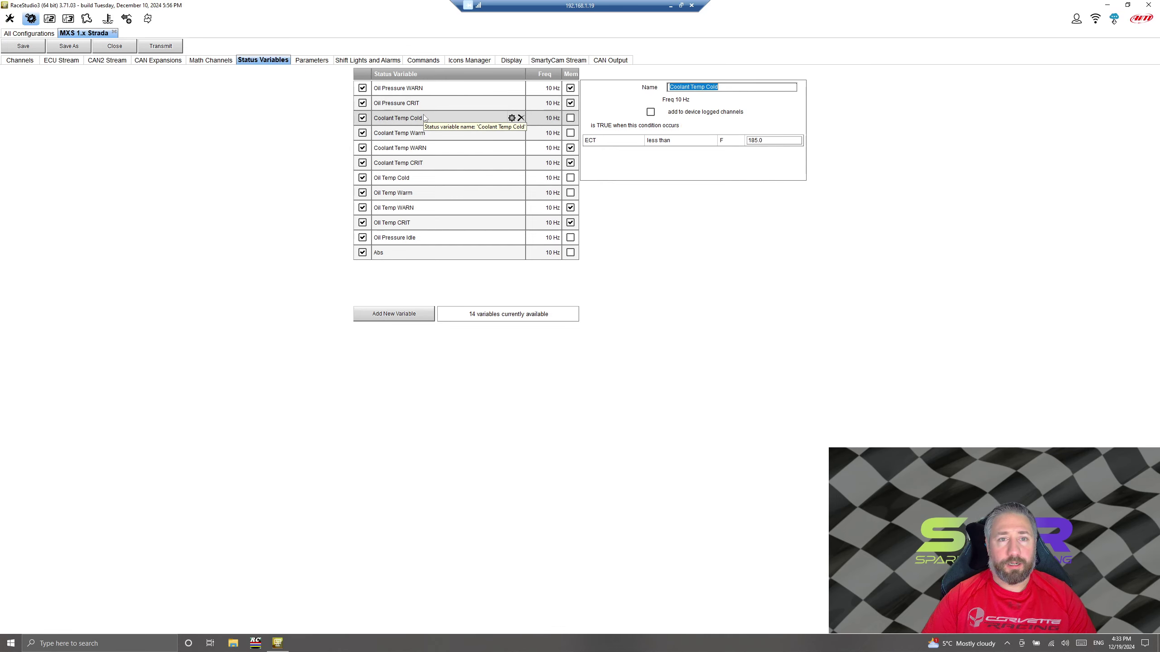
{"action": "left_click", "coordinate": [421, 132]}
{"action": "left_click", "coordinate": [420, 148]}
{"action": "left_click", "coordinate": [420, 163]}
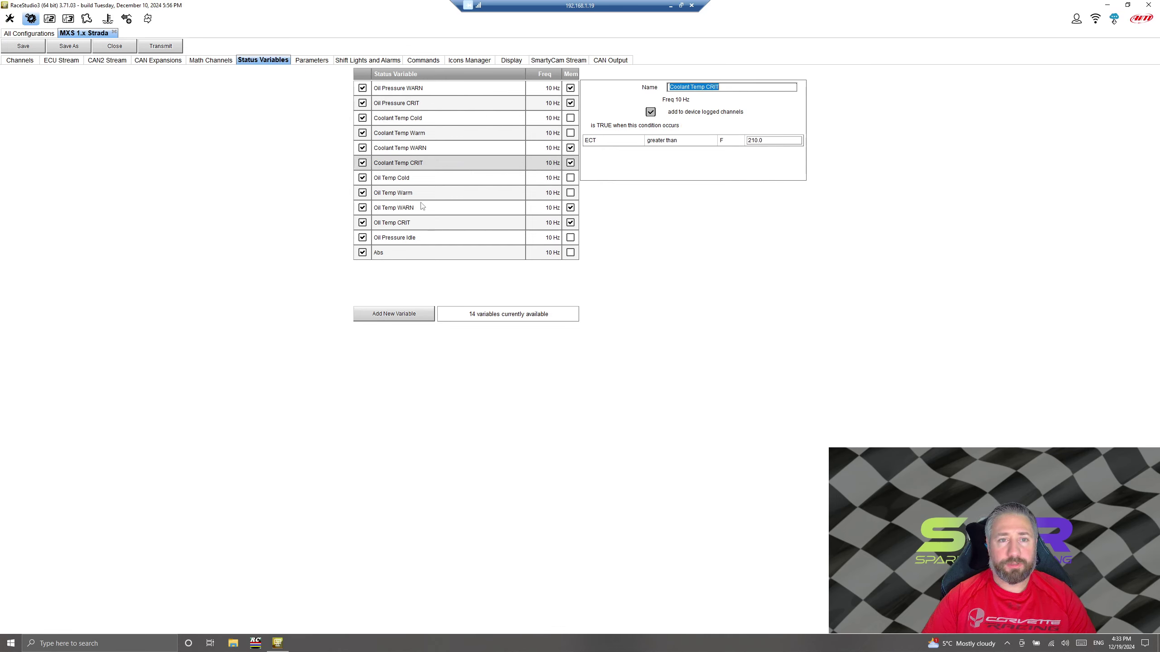
{"action": "key", "text": "Down"}
{"action": "key", "text": "Down"}
{"action": "key", "text": "Down"}
{"action": "key", "text": "Down"}
{"action": "key", "text": "Down"}
{"action": "key", "text": "Down"}
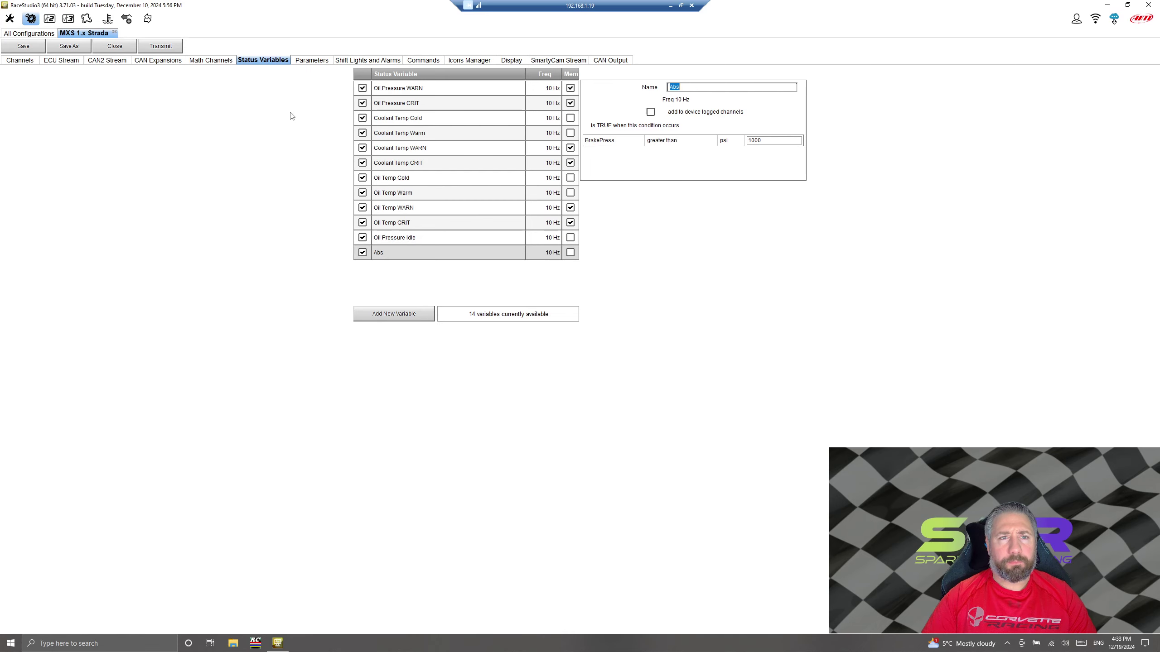
Step: Check the lap detection parameters, and activate the simulation for the shift lights
{"action": "left_click", "coordinate": [310, 61]}
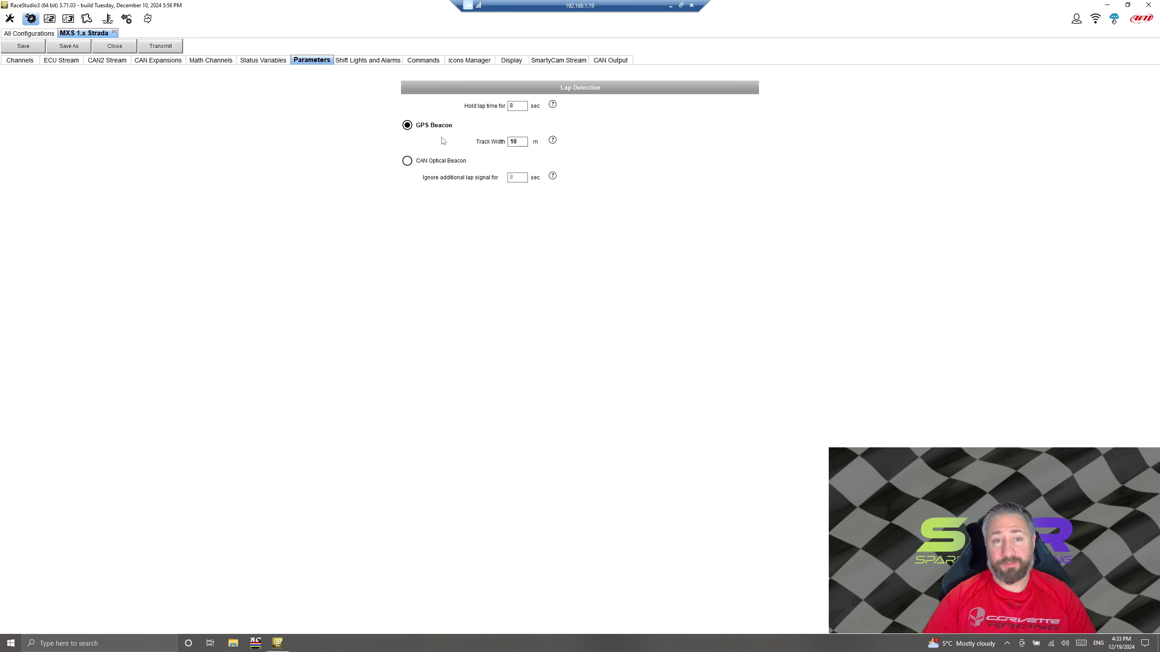
{"action": "left_click", "coordinate": [365, 60]}
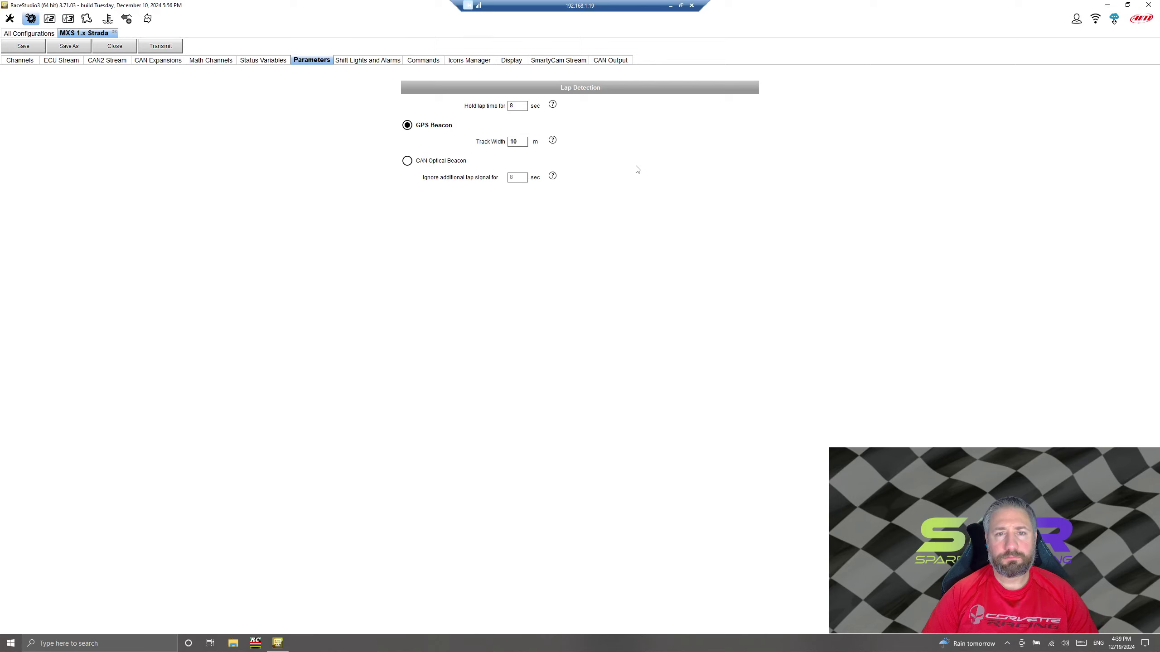
{"action": "left_click", "coordinate": [376, 63]}
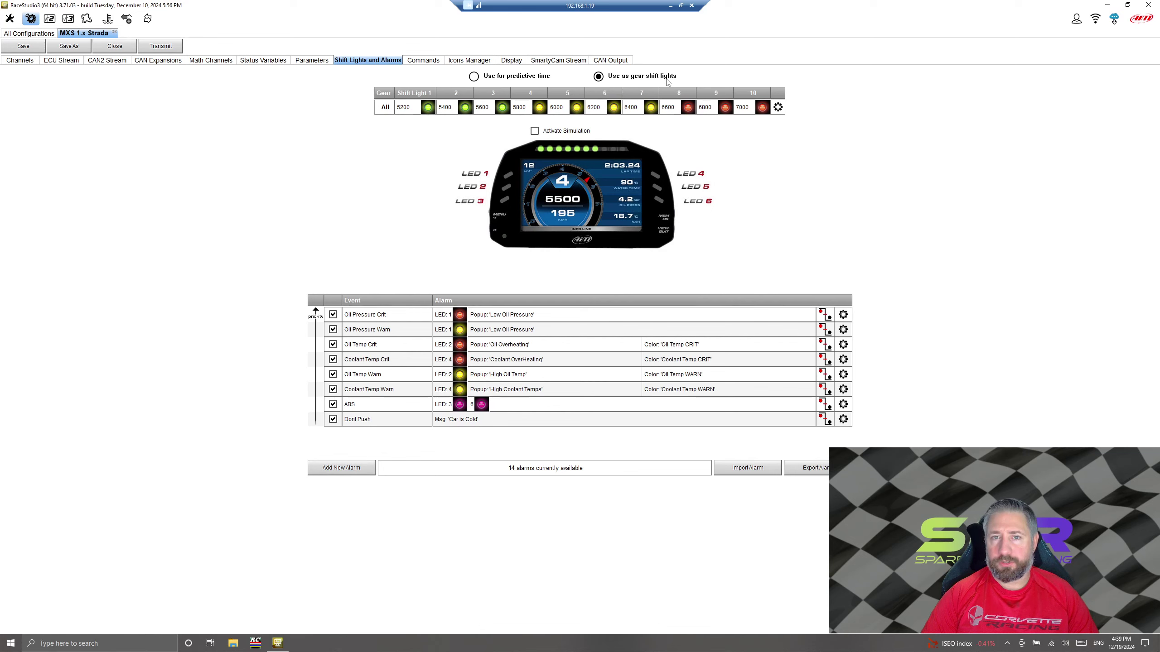
{"action": "left_click", "coordinate": [534, 131]}
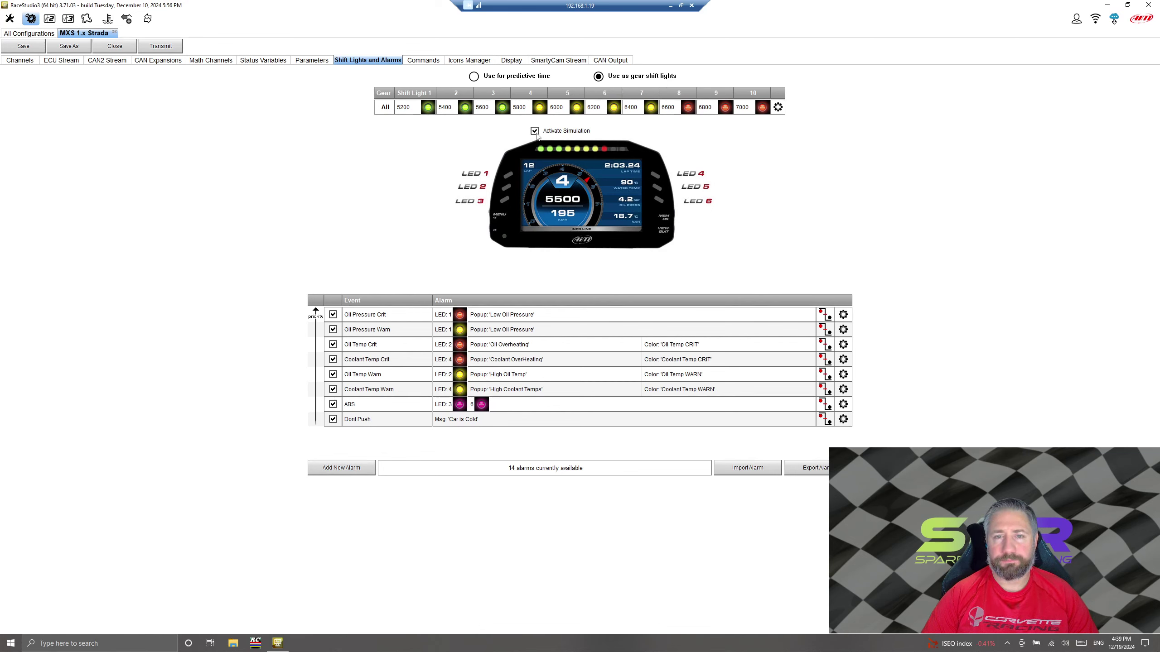
Step: Stop the simulation and review the shift light options, including the threshold of shift light 10, without saving changes
{"action": "left_click", "coordinate": [536, 133]}
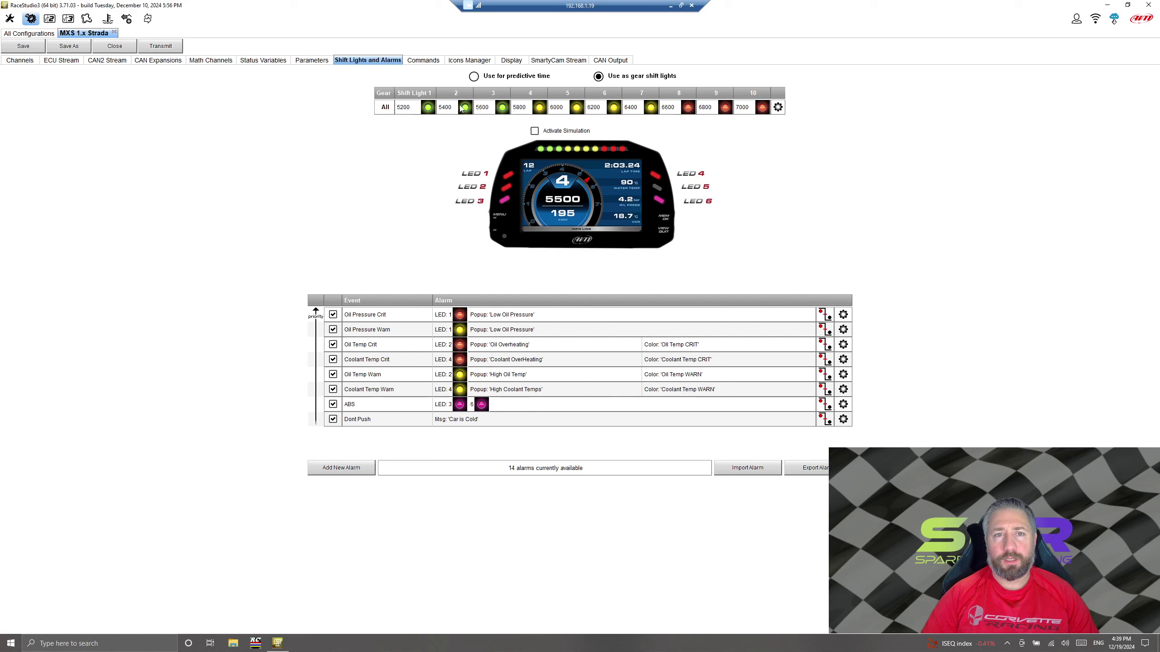
{"action": "left_click", "coordinate": [780, 108]}
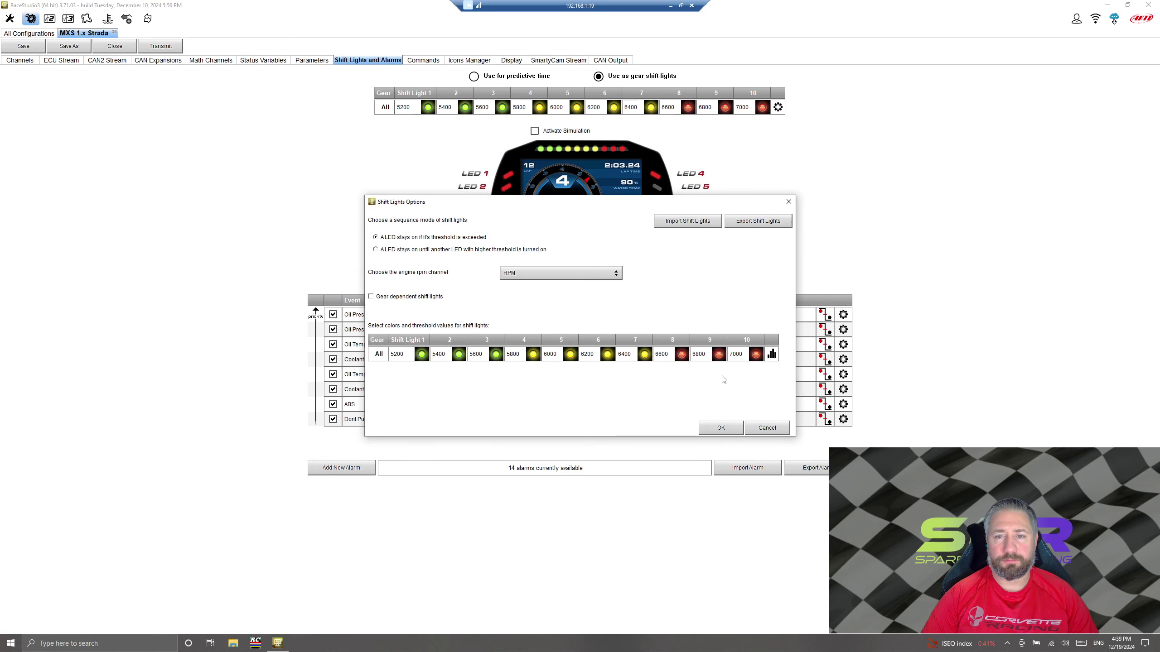
{"action": "left_click", "coordinate": [744, 354]}
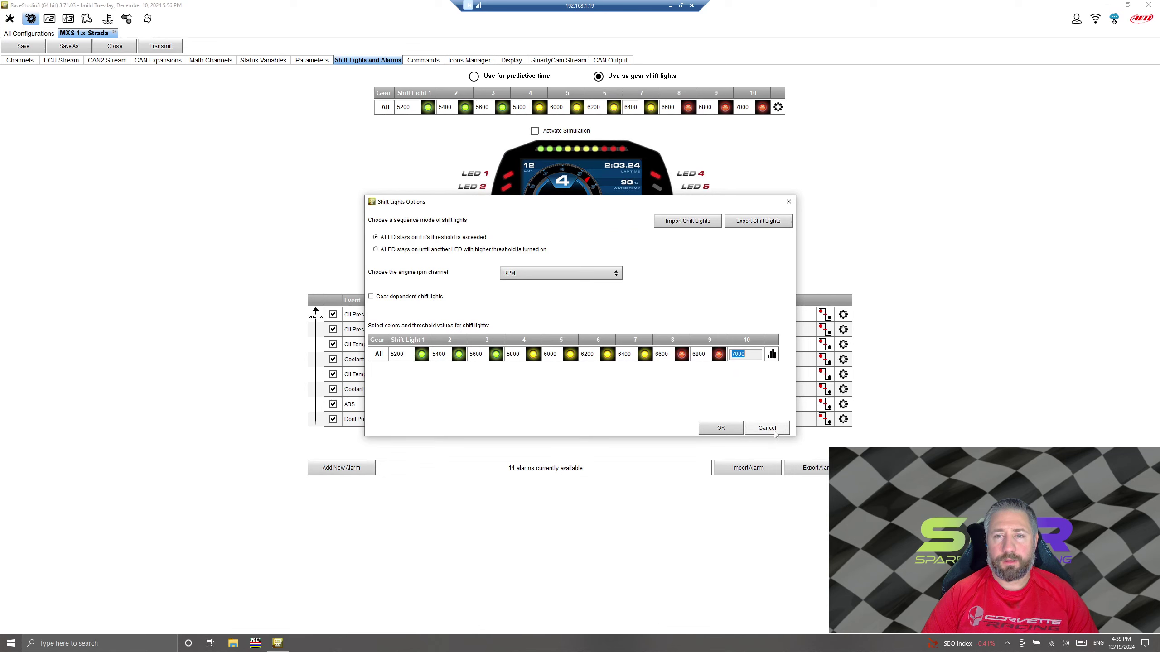
{"action": "left_click", "coordinate": [657, 393]}
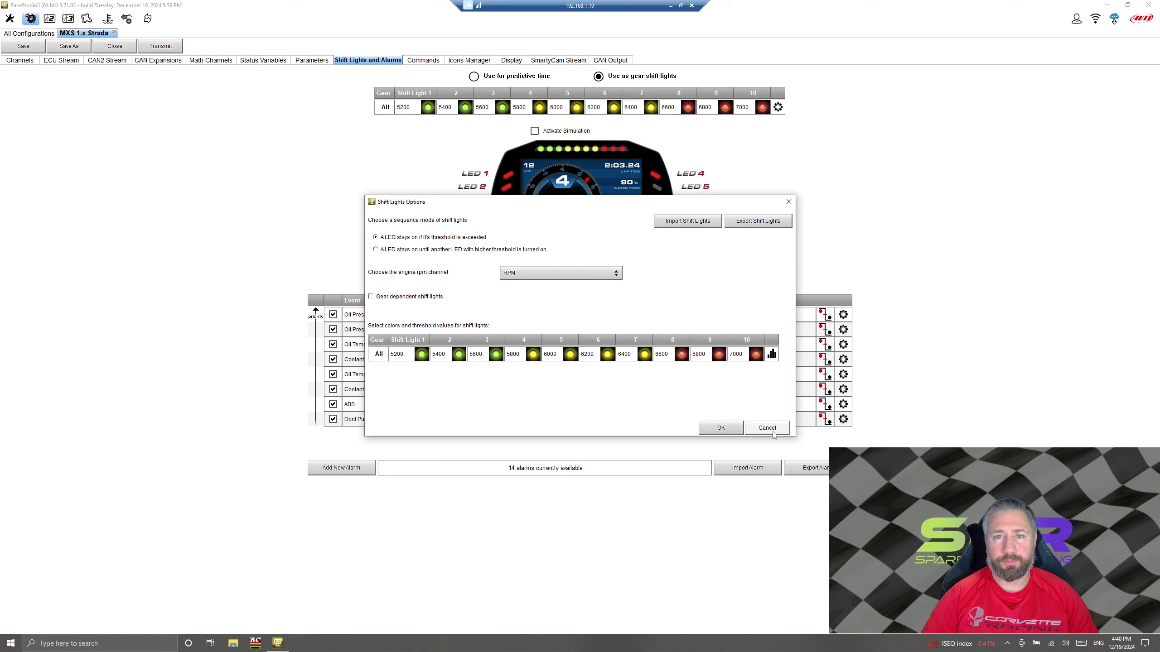
{"action": "left_click", "coordinate": [767, 428]}
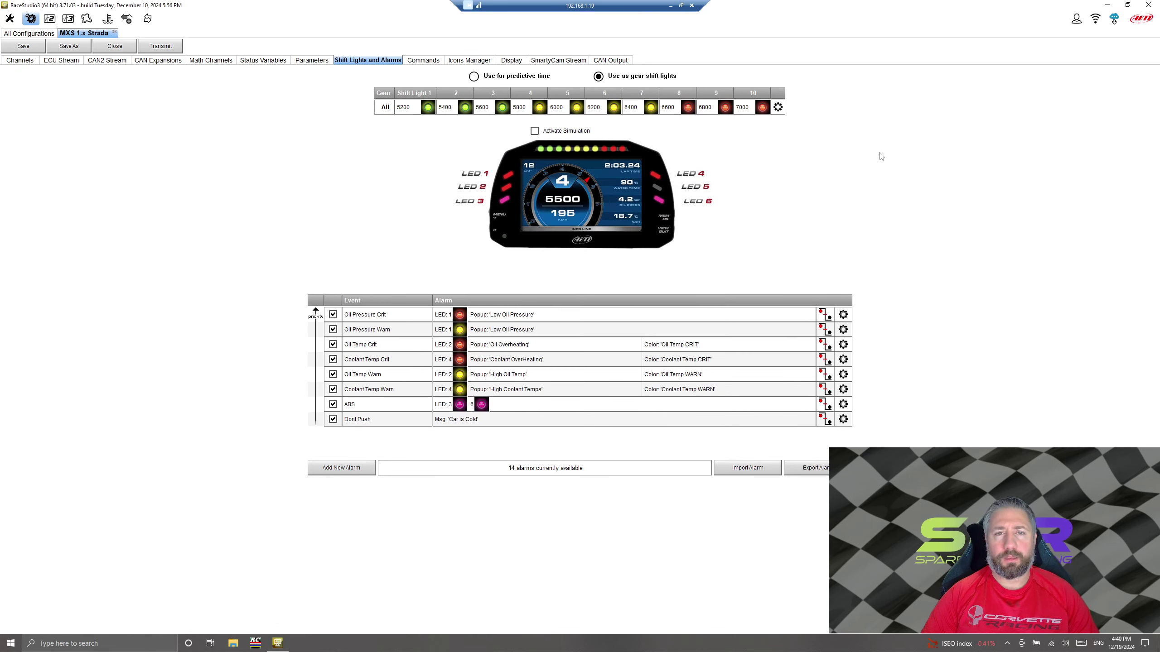
Step: Preview the shift lights in predictive time mode with the simulation, and restore their use as gear shift lights
{"action": "left_click", "coordinate": [473, 76]}
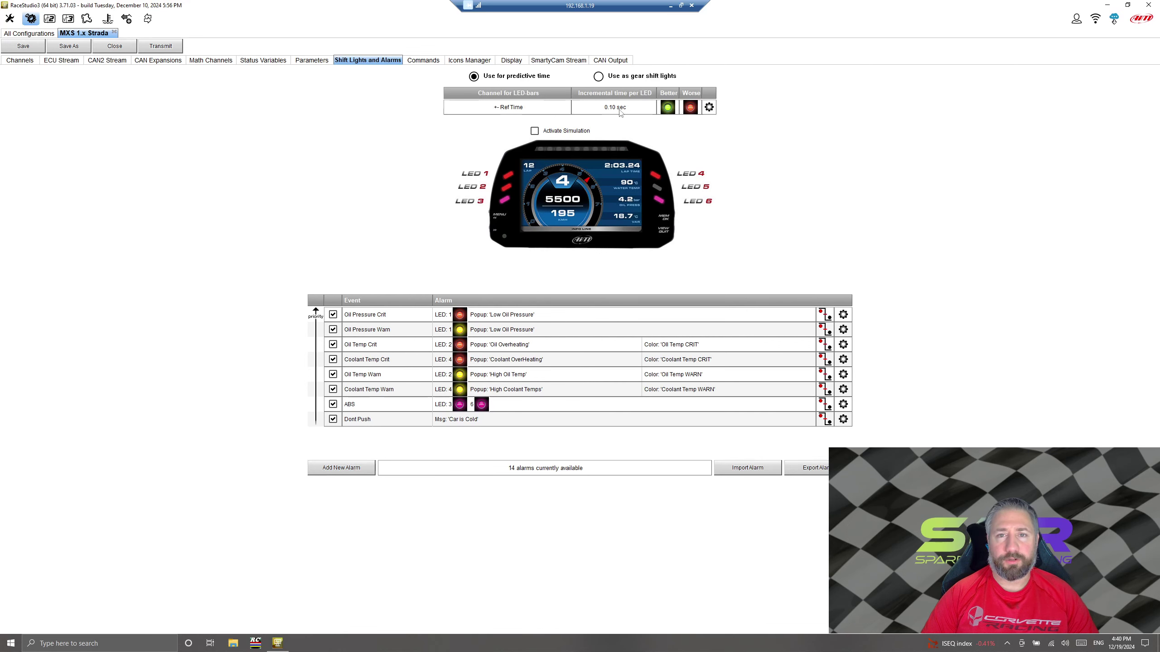
{"action": "left_click", "coordinate": [534, 131]}
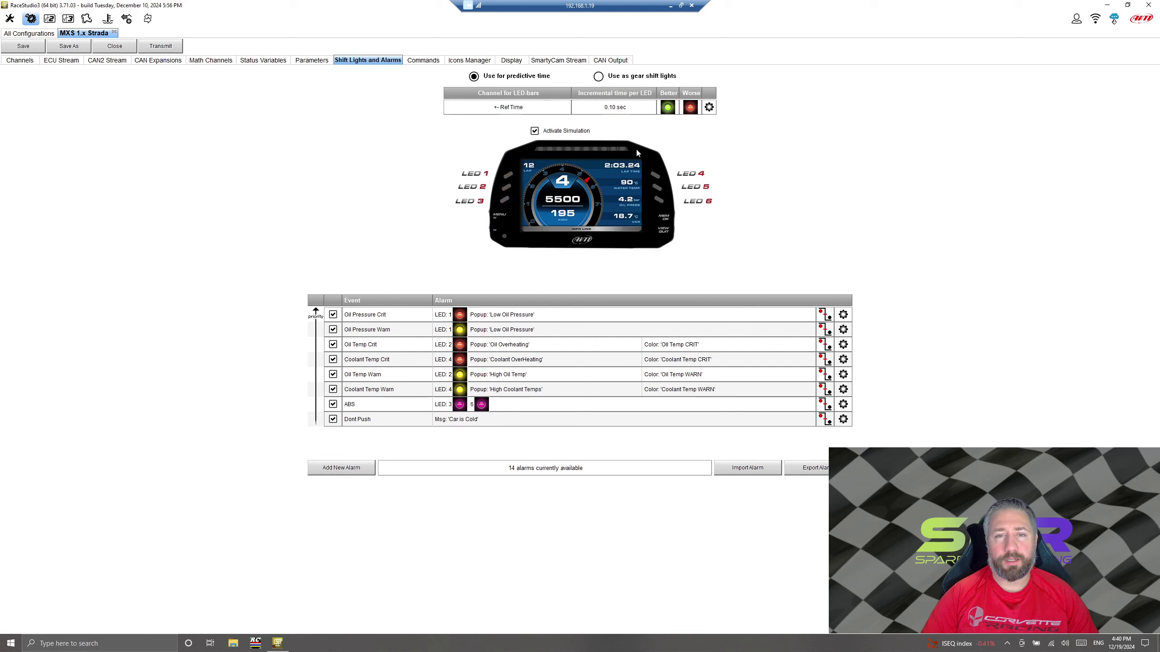
{"action": "left_click", "coordinate": [534, 132]}
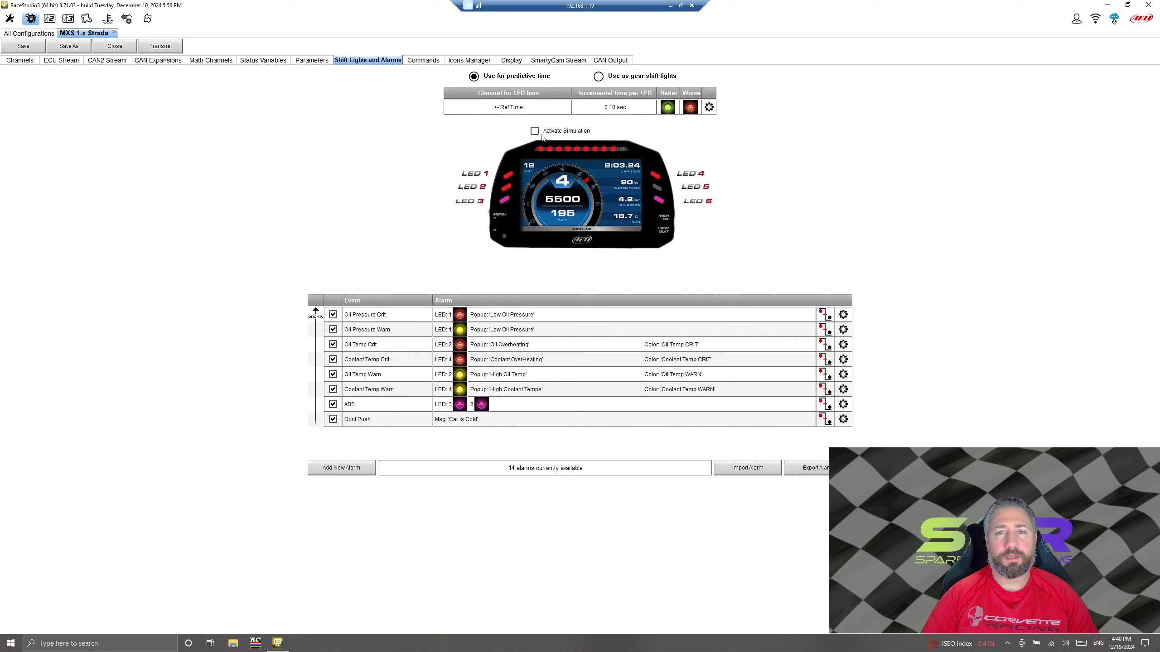
{"action": "left_click", "coordinate": [598, 77]}
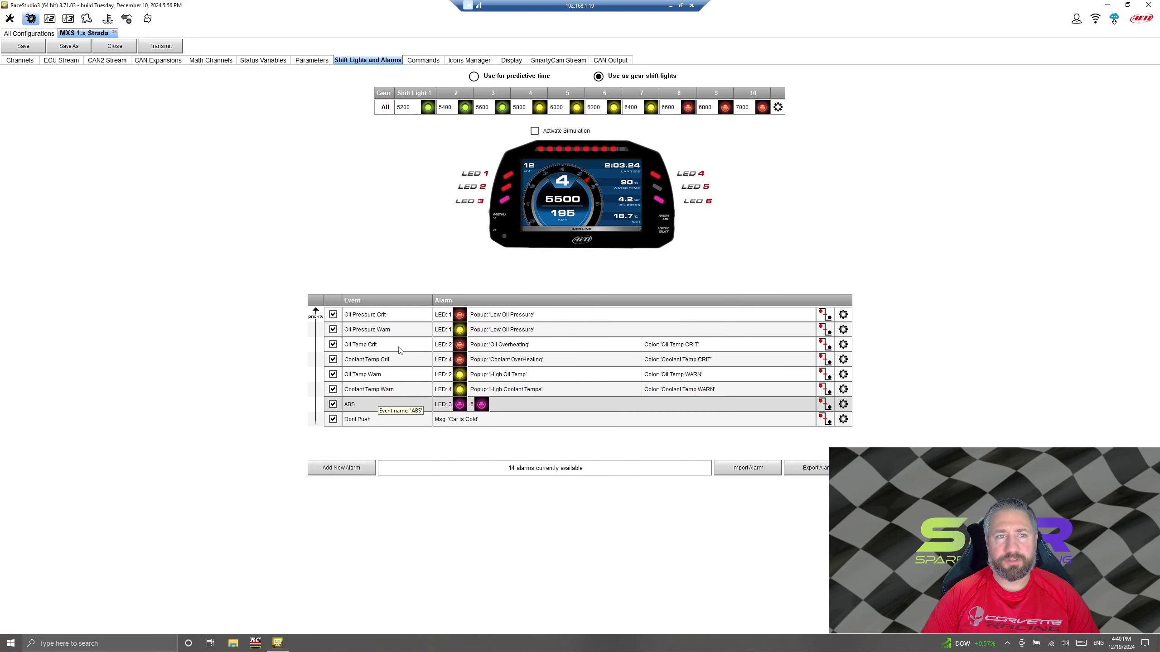
Step: Review the warning and critical status variables that feed the alarms, and return to the alarm list
{"action": "left_click", "coordinate": [263, 60]}
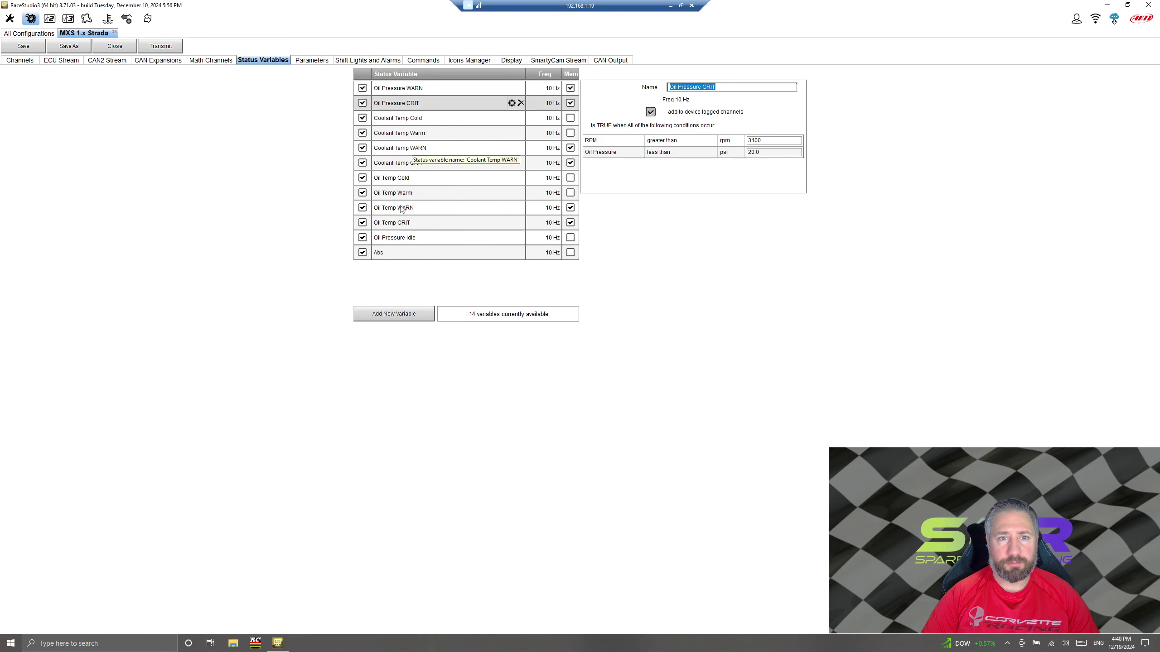
{"action": "left_click", "coordinate": [399, 148]}
{"action": "left_click", "coordinate": [385, 61]}
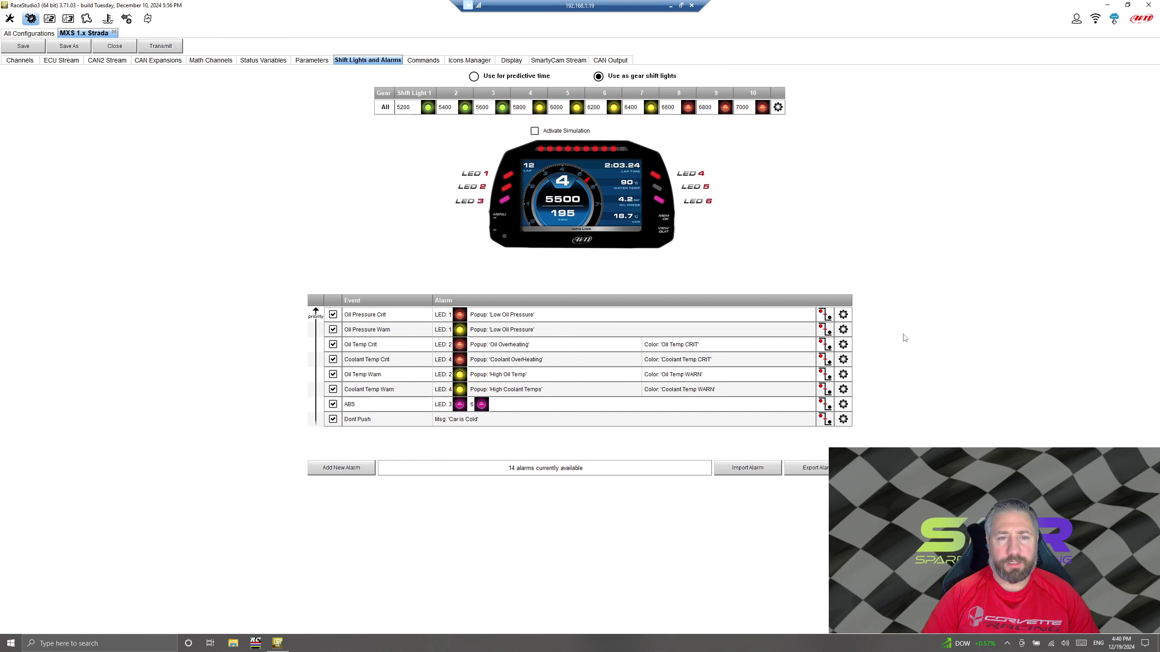
Step: Examine the Oil Pressure Crit alarm's conditions, popup action and LED 1 colour choices, and close it without saving
{"action": "left_click", "coordinate": [843, 318]}
{"action": "left_click", "coordinate": [845, 331]}
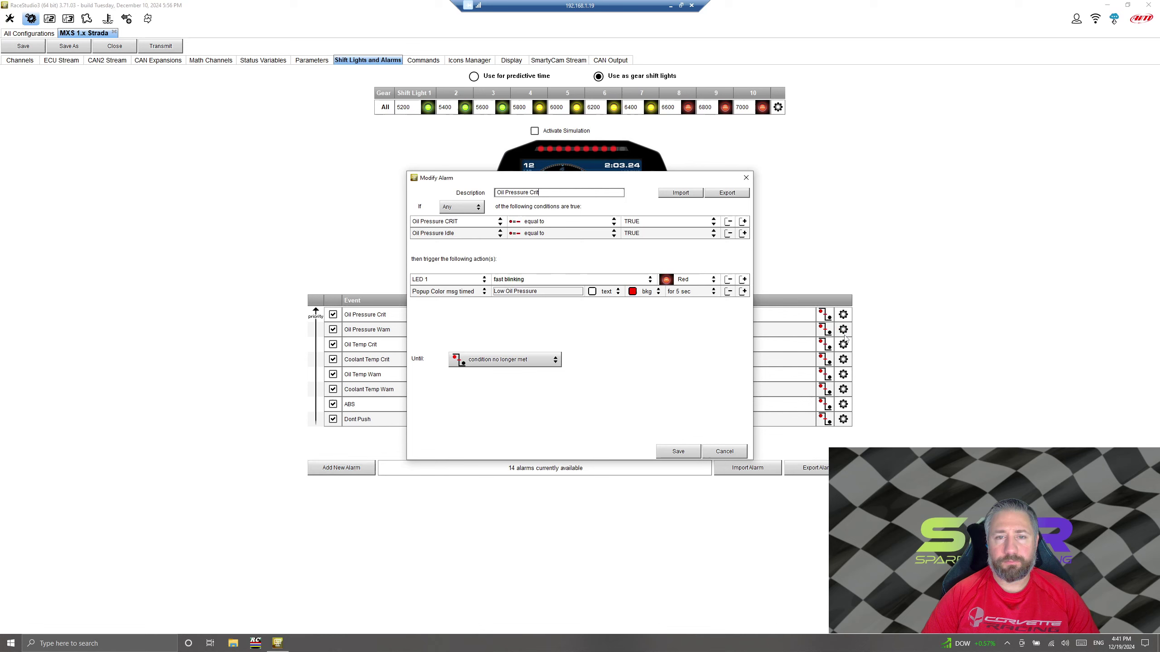
{"action": "left_click", "coordinate": [683, 280]}
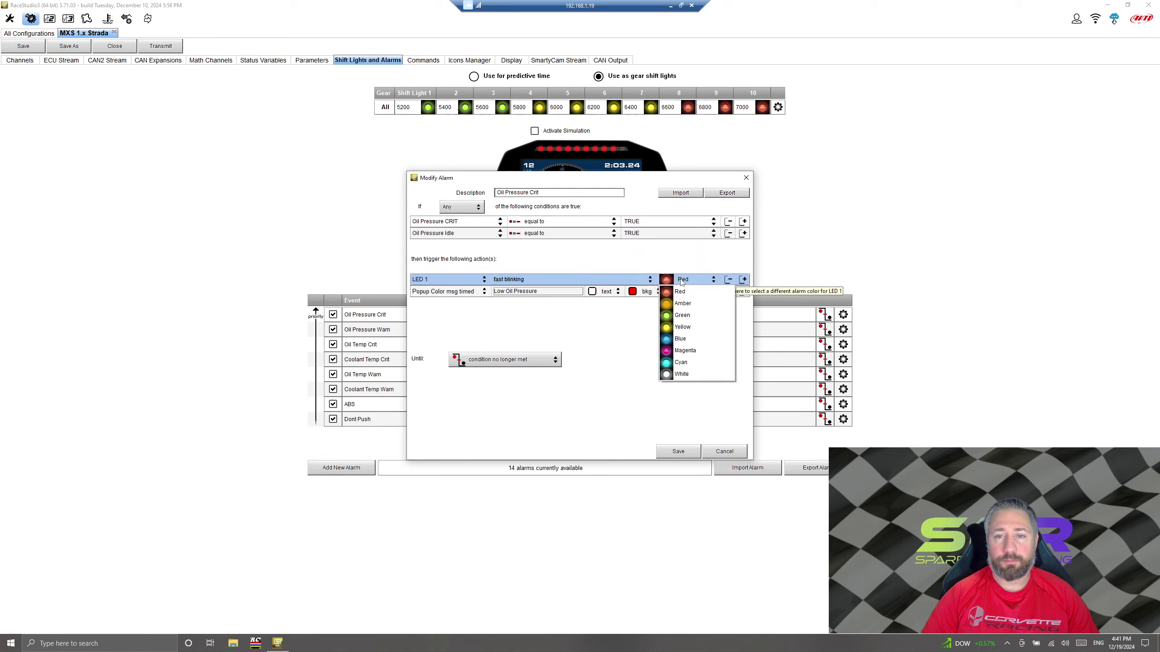
{"action": "left_click", "coordinate": [613, 330]}
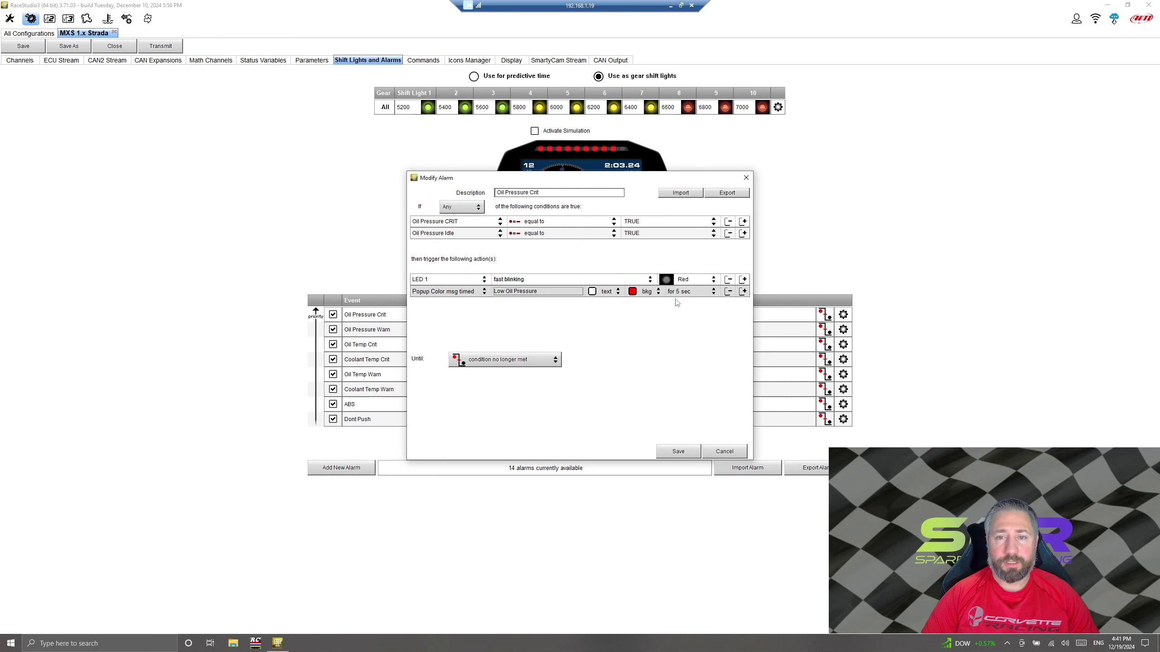
{"action": "left_click", "coordinate": [723, 452]}
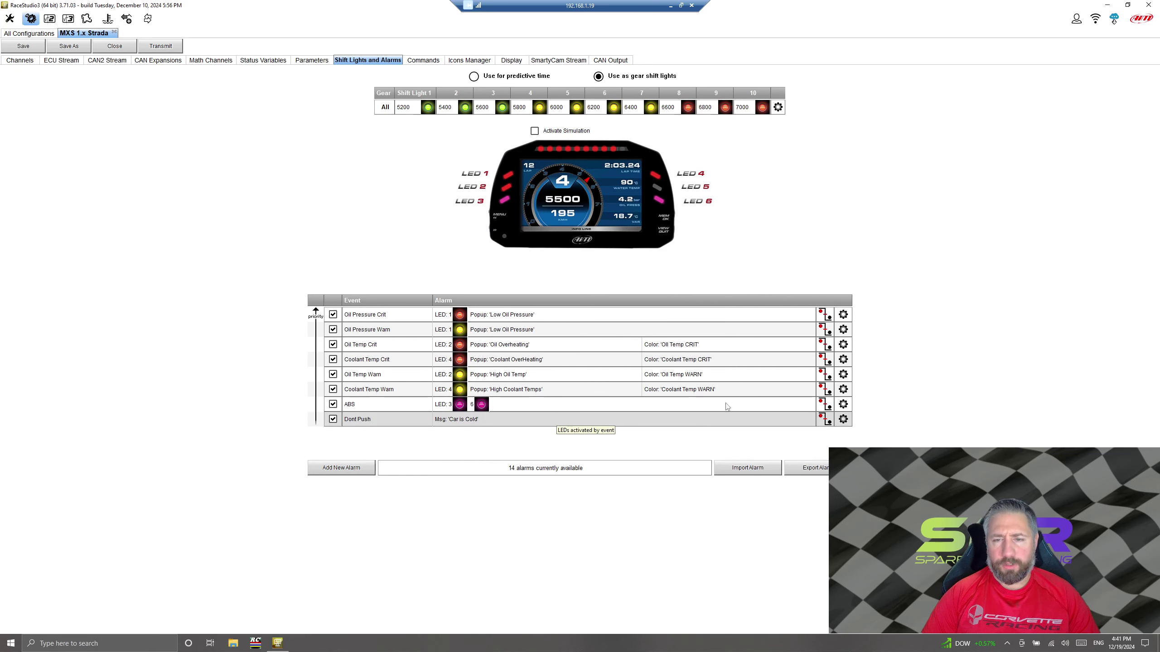
Step: Examine the conditions and message action of the Dont Push alarm, and close it without saving
{"action": "left_click", "coordinate": [843, 419]}
{"action": "left_click", "coordinate": [858, 434]}
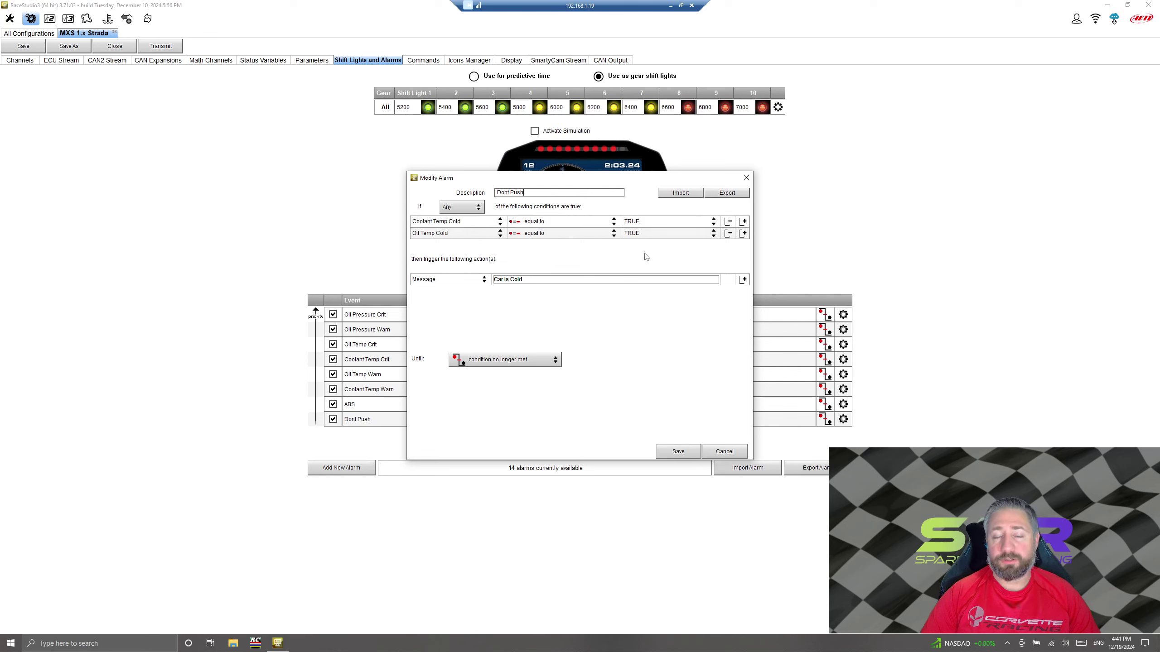
{"action": "left_click", "coordinate": [731, 451]}
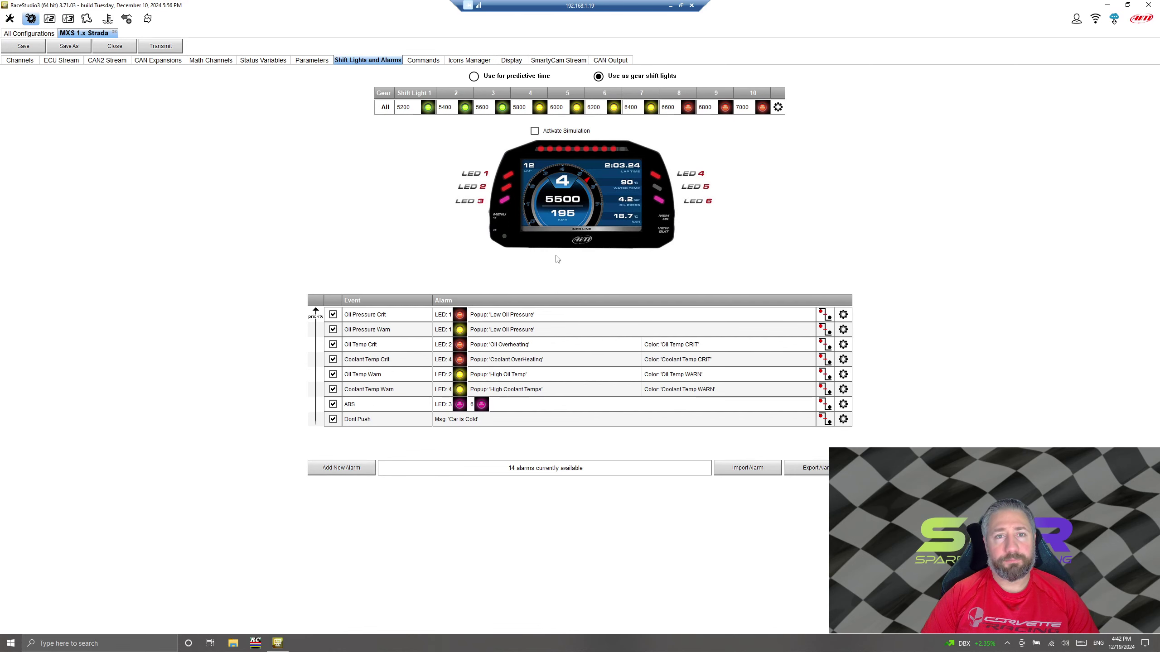
Step: Start a new output command and inspect the sources and channels available for its condition
{"action": "left_click", "coordinate": [419, 63]}
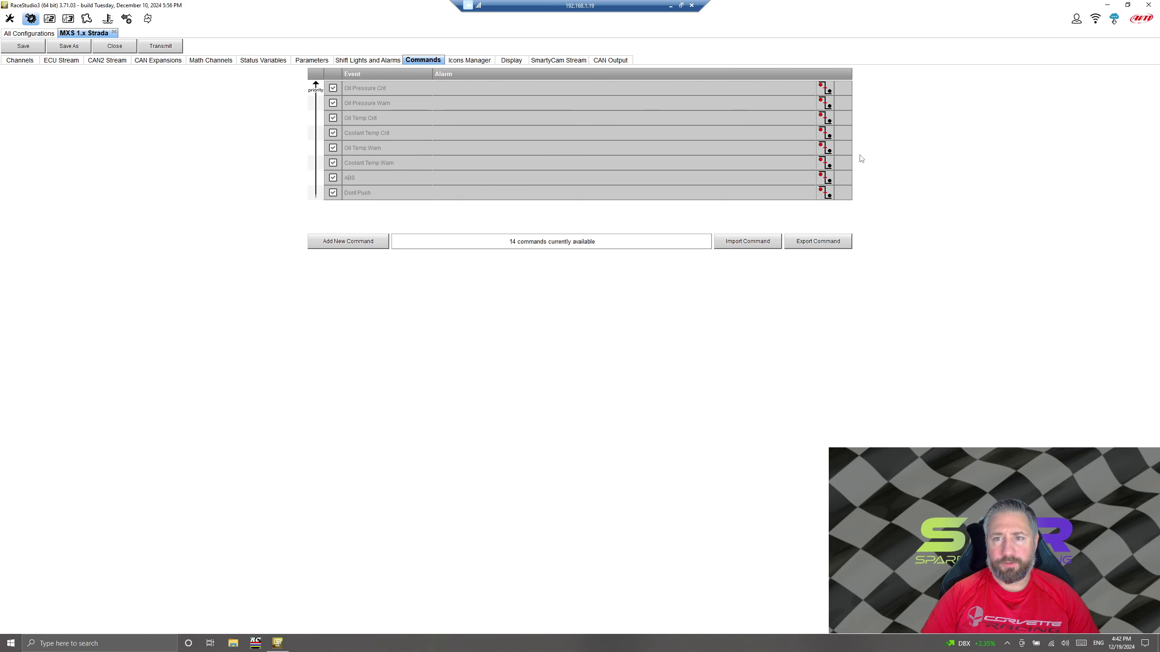
{"action": "left_click", "coordinate": [351, 245]}
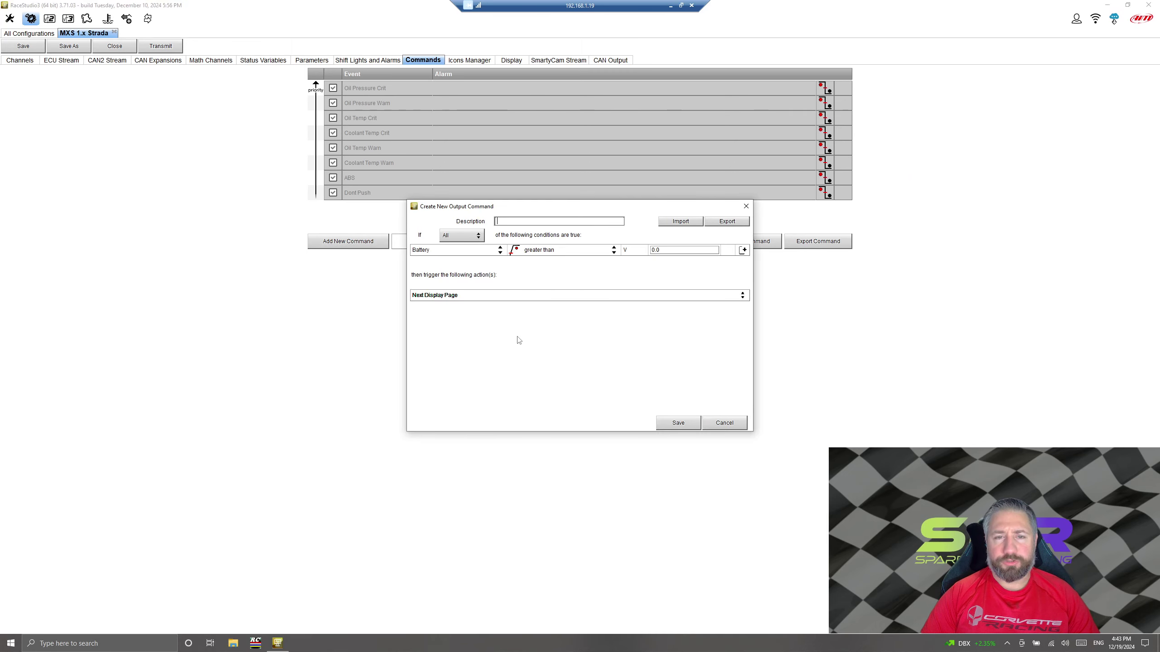
{"action": "left_click", "coordinate": [436, 252]}
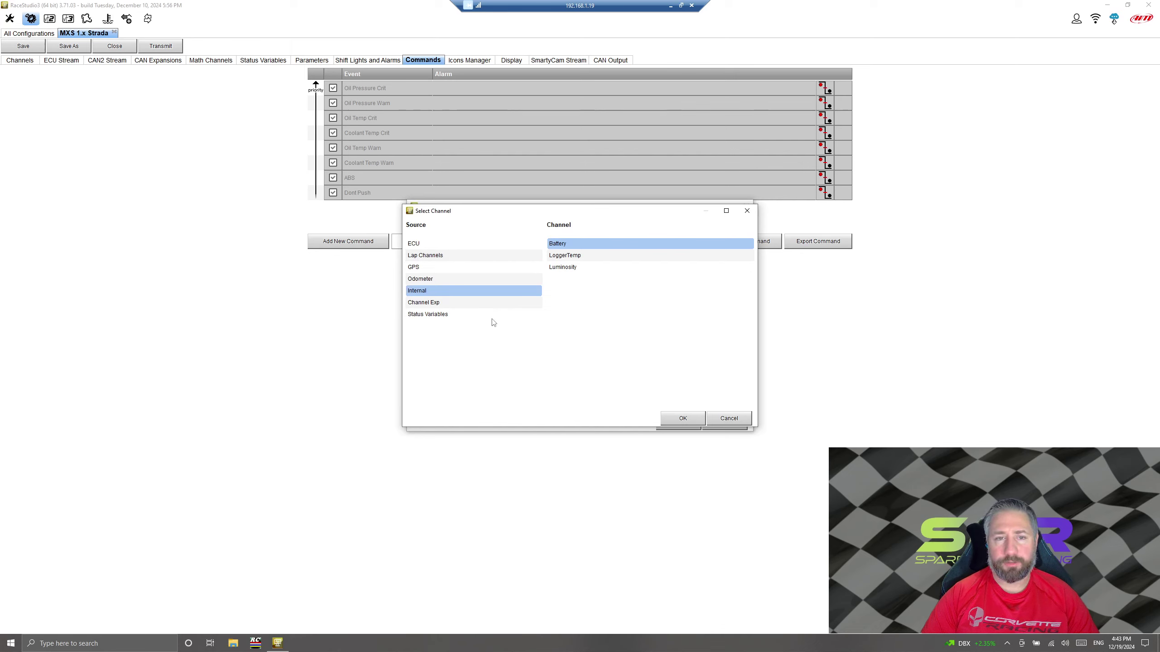
{"action": "left_click", "coordinate": [729, 418]}
Step: Inspect the display page and display button actions available for the new command, and discard the command
{"action": "left_click", "coordinate": [431, 296]}
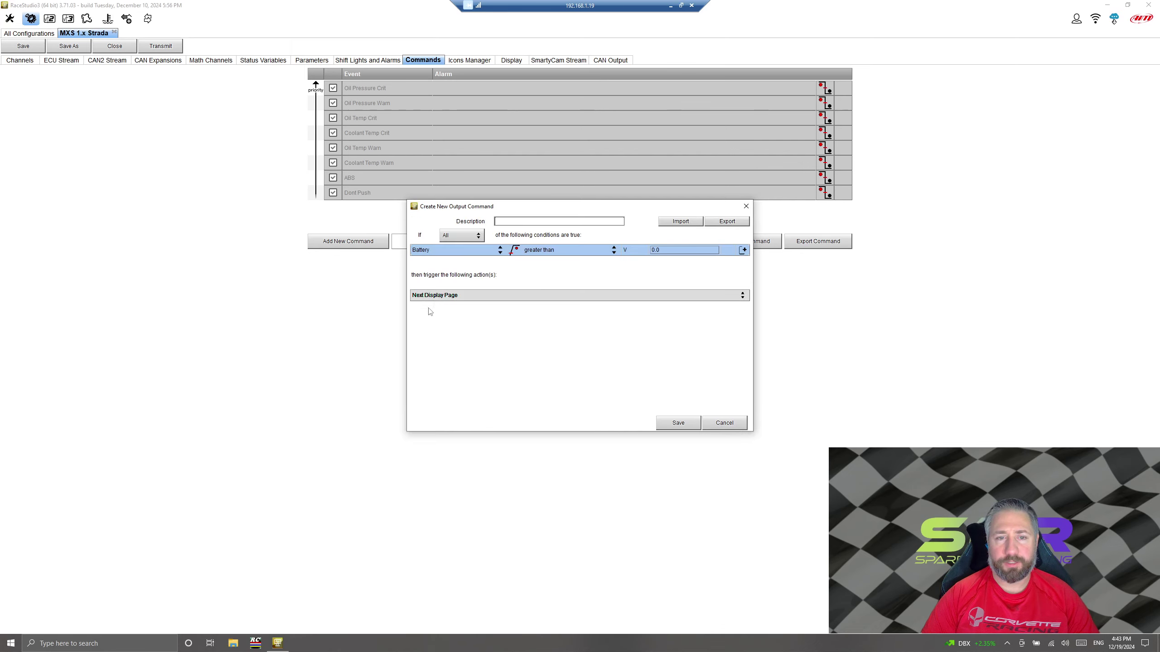
{"action": "left_click", "coordinate": [437, 296]}
{"action": "mouse_move", "coordinate": [458, 315]}
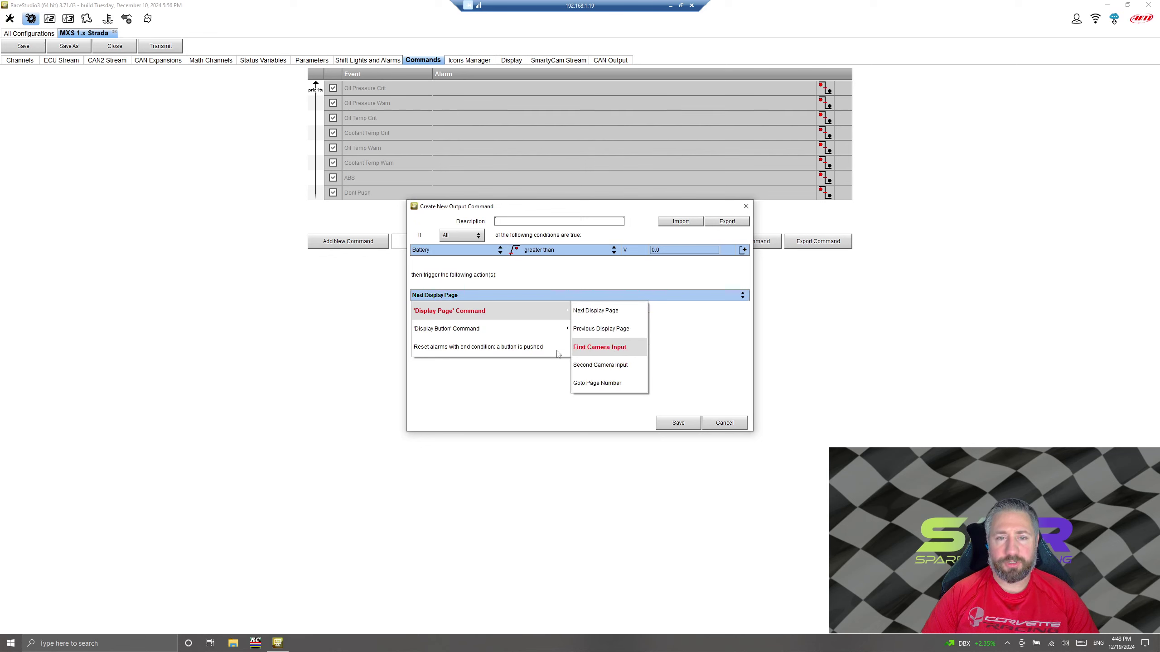
{"action": "mouse_move", "coordinate": [431, 330]}
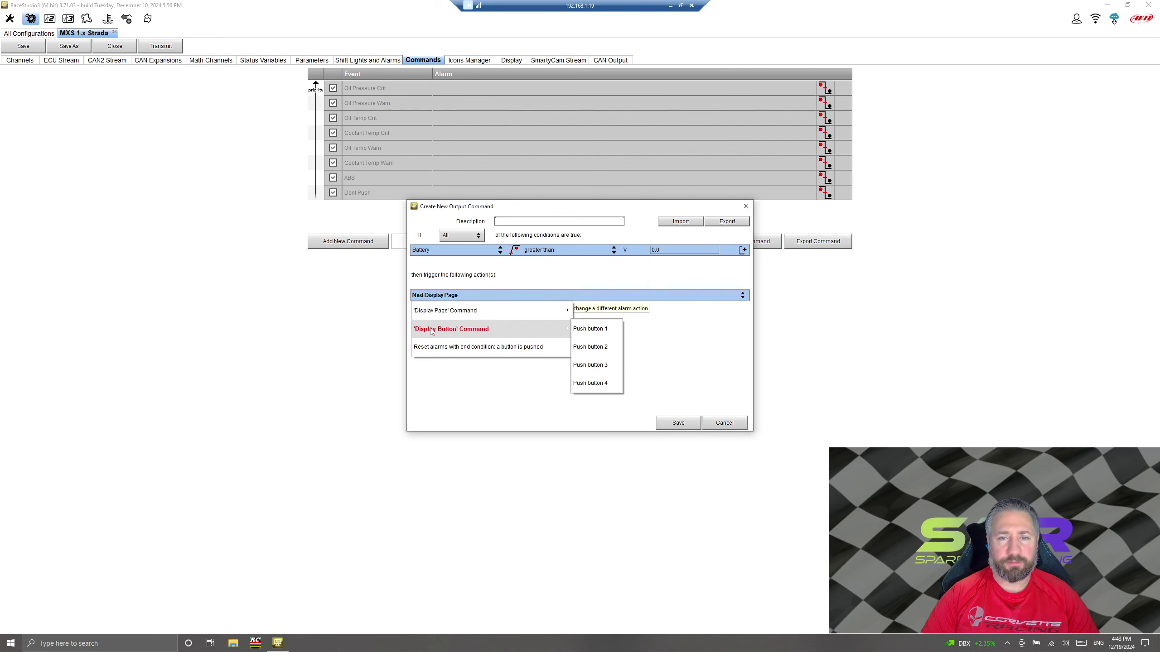
{"action": "left_click", "coordinate": [680, 350]}
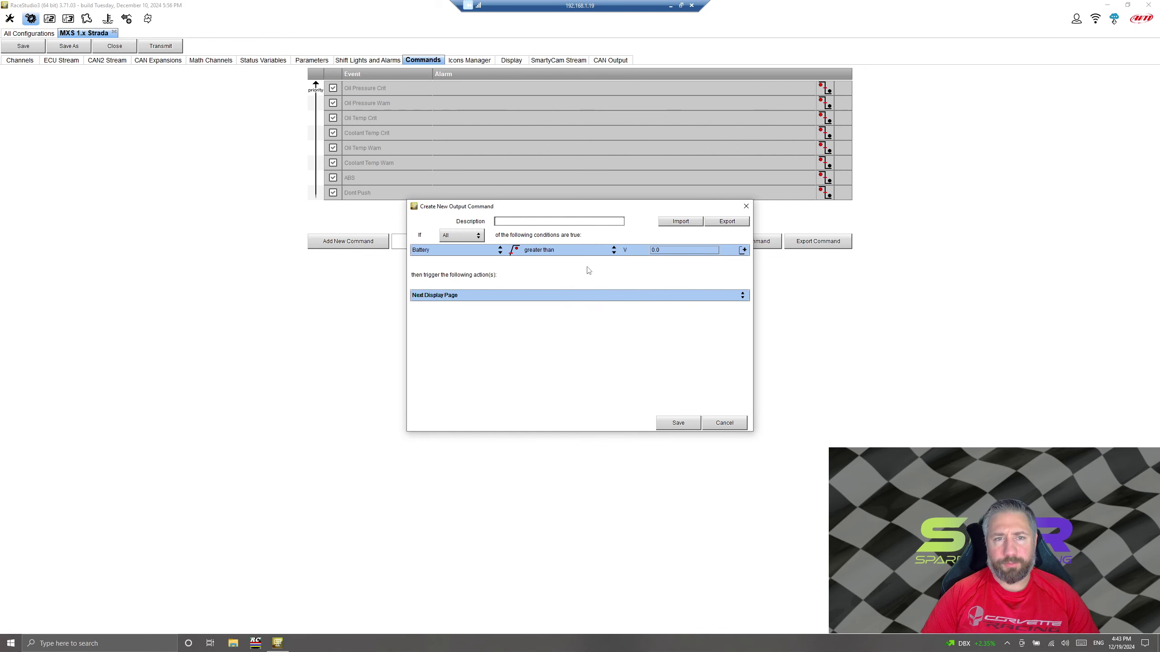
{"action": "left_click", "coordinate": [726, 423]}
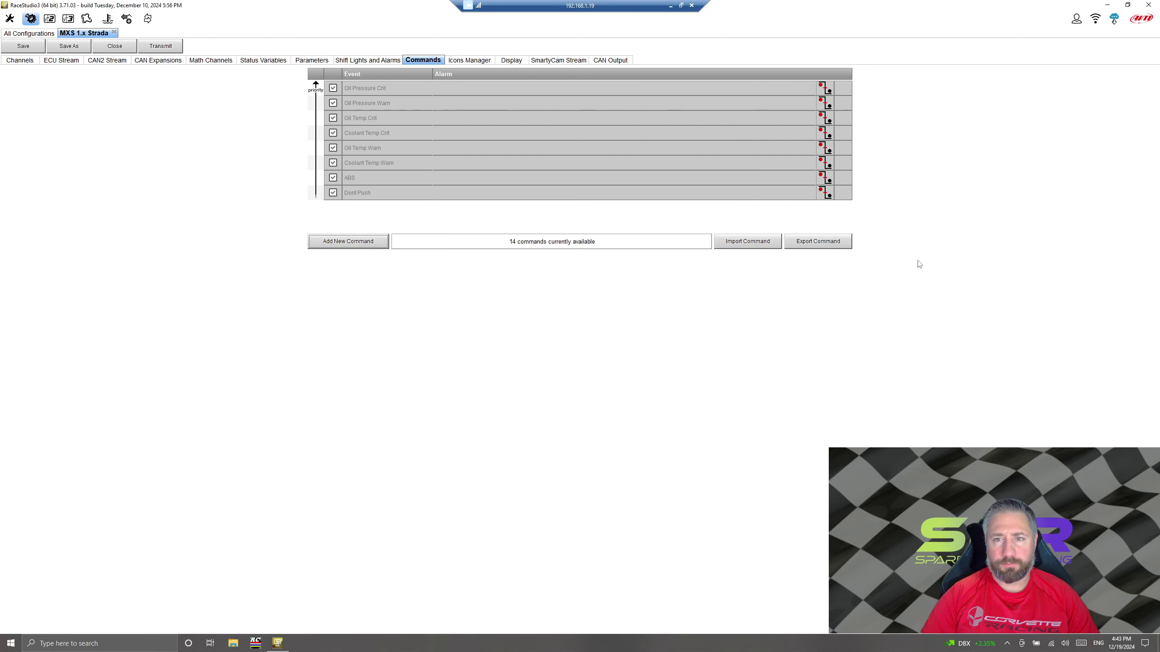
Step: Review the images and display conditions of the ABS and Oil Temp icons in the Icons Manager
{"action": "left_click", "coordinate": [465, 62]}
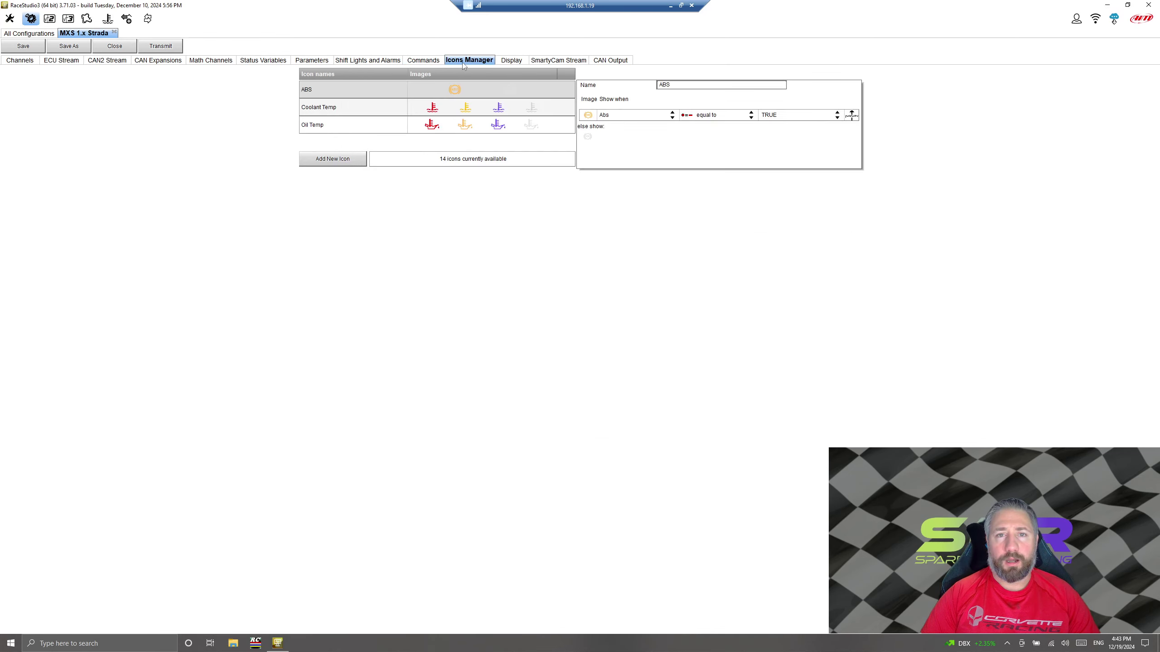
{"action": "left_click", "coordinate": [338, 90]}
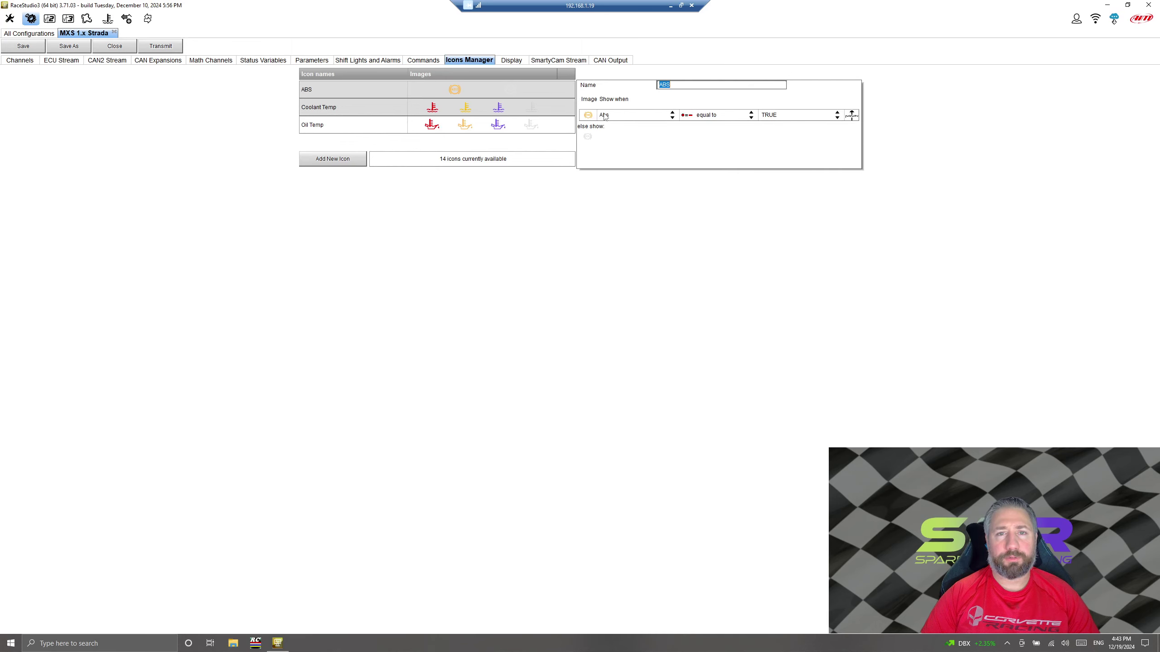
{"action": "left_click", "coordinate": [482, 90]}
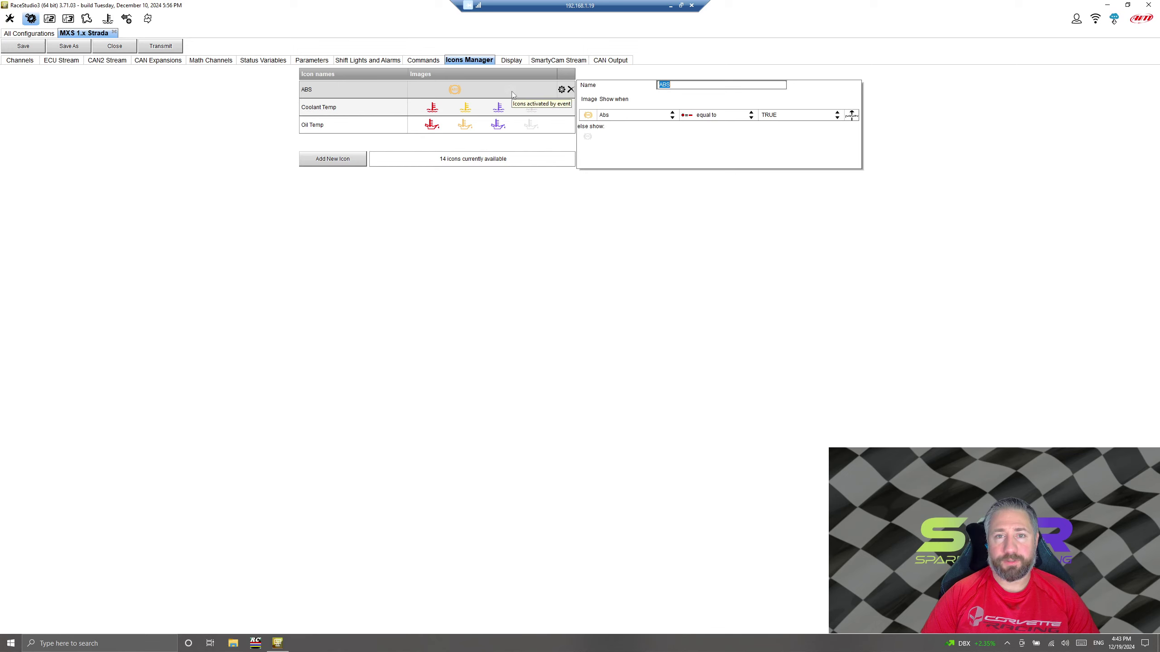
{"action": "mouse_move", "coordinate": [503, 94]}
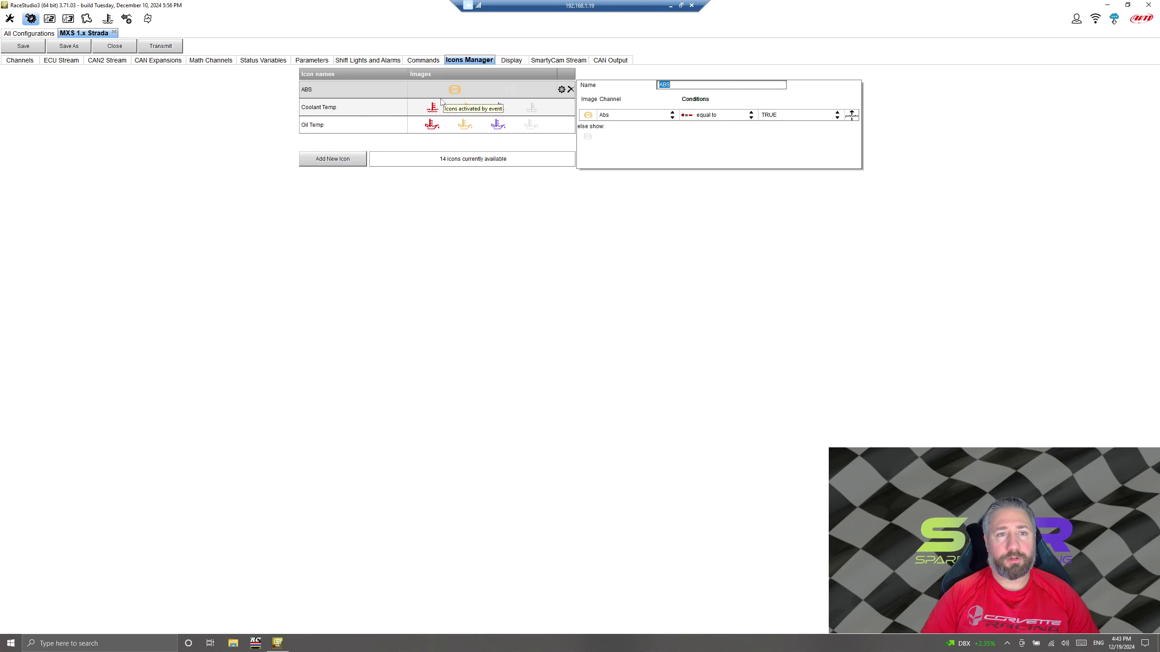
{"action": "mouse_move", "coordinate": [374, 130]}
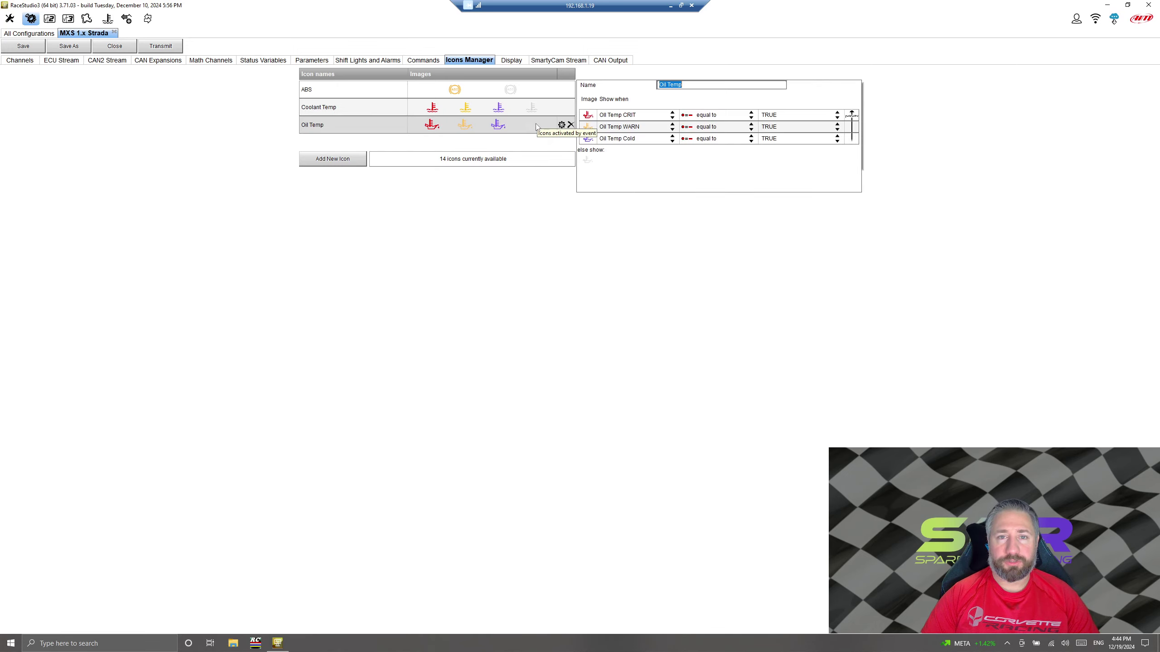
{"action": "mouse_move", "coordinate": [541, 130]}
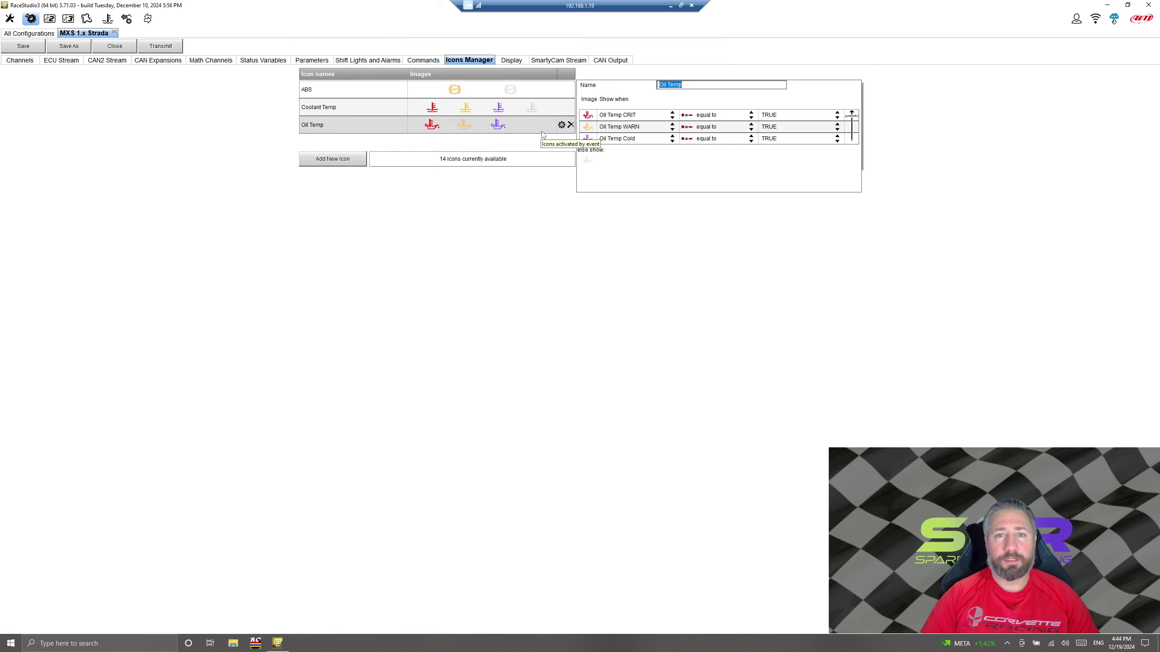
Step: Inspect the predefined, coloring and custom images available for the Oil Temp CRIT condition, and close the icon settings without saving
{"action": "left_click", "coordinate": [561, 125]}
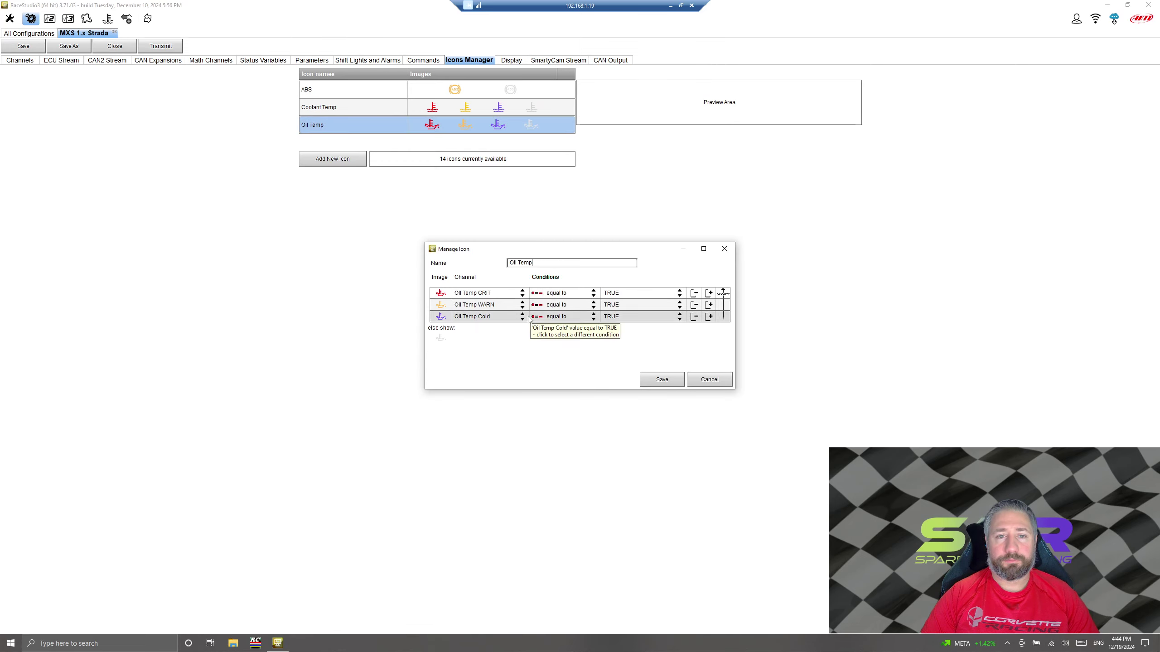
{"action": "left_click", "coordinate": [439, 293]}
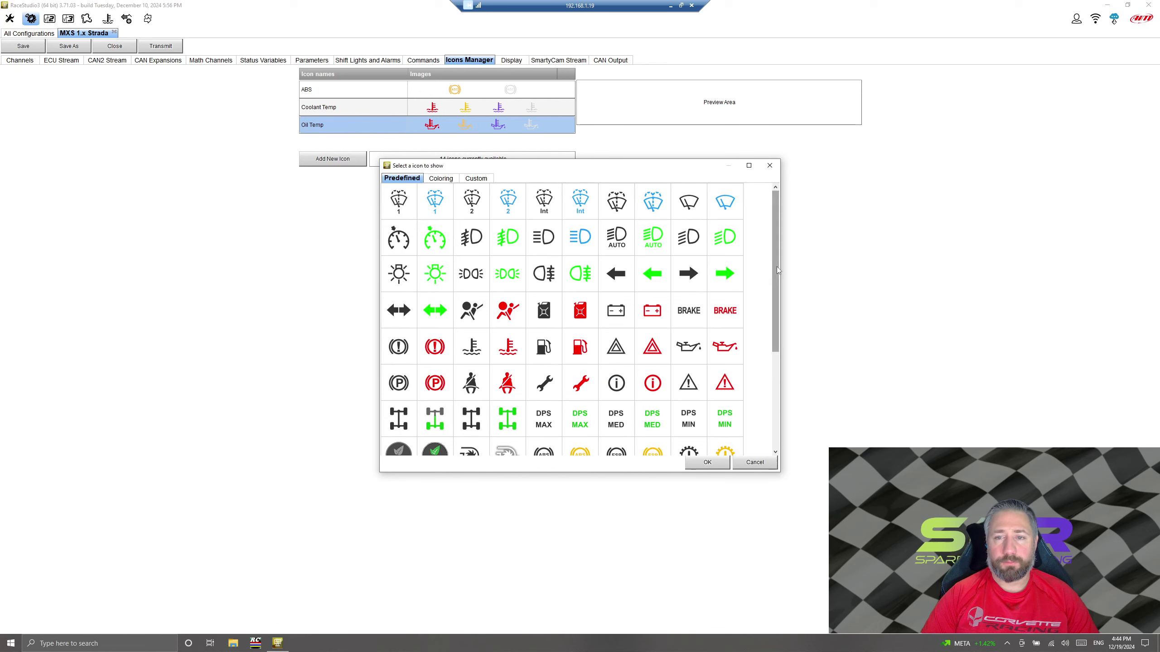
{"action": "mouse_move", "coordinate": [776, 266]}
{"action": "left_mouse_down"}
{"action": "mouse_move", "coordinate": [781, 343]}
{"action": "mouse_move", "coordinate": [777, 265]}
{"action": "left_mouse_up"}
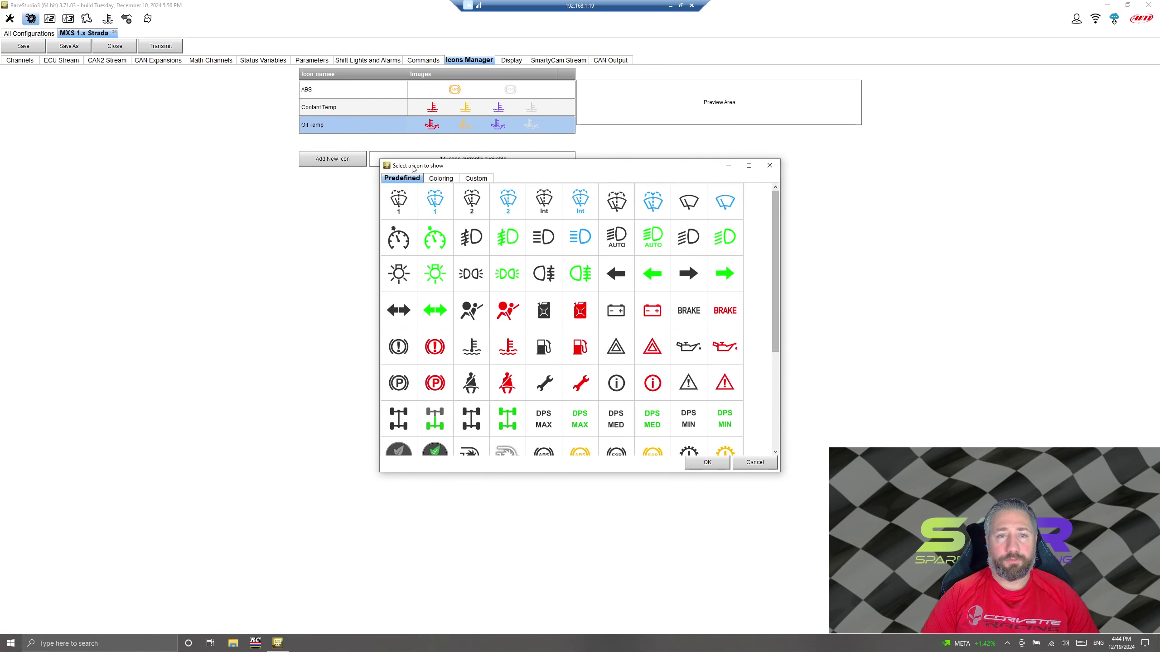
{"action": "left_click", "coordinate": [439, 178]}
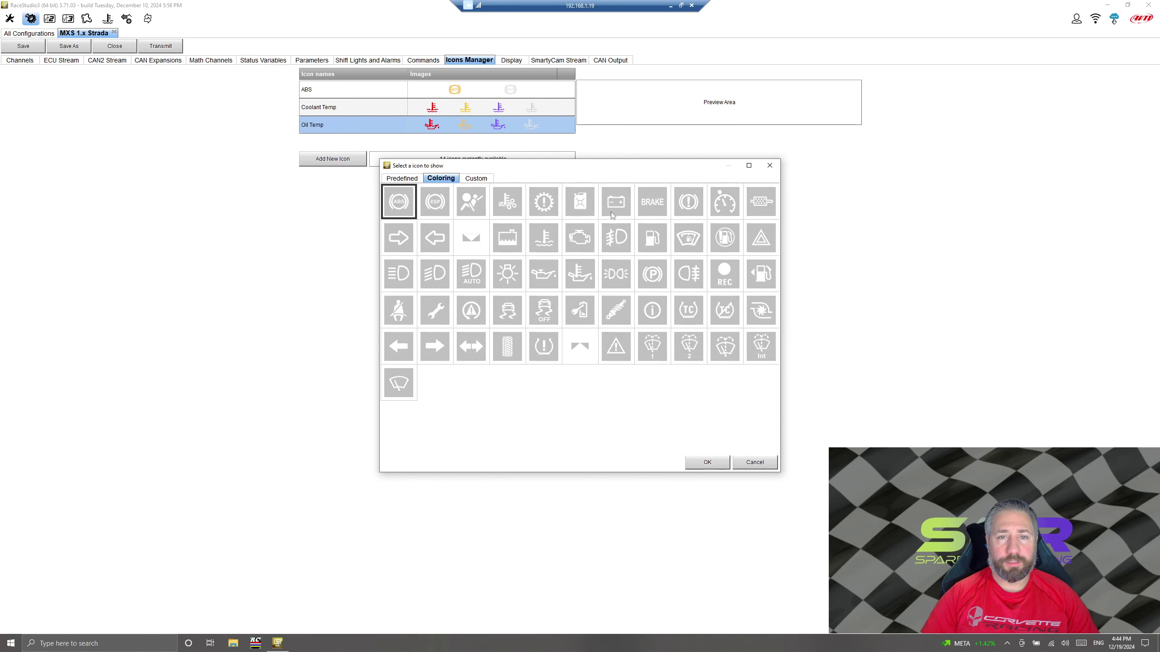
{"action": "left_click", "coordinate": [547, 208]}
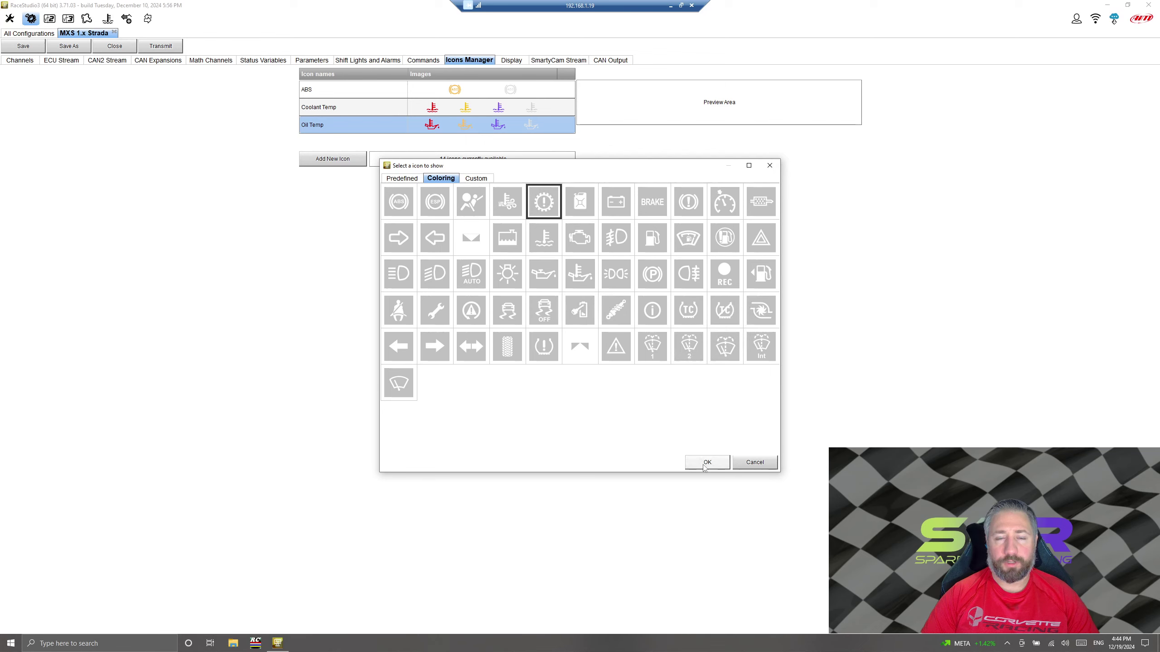
{"action": "left_click", "coordinate": [486, 180]}
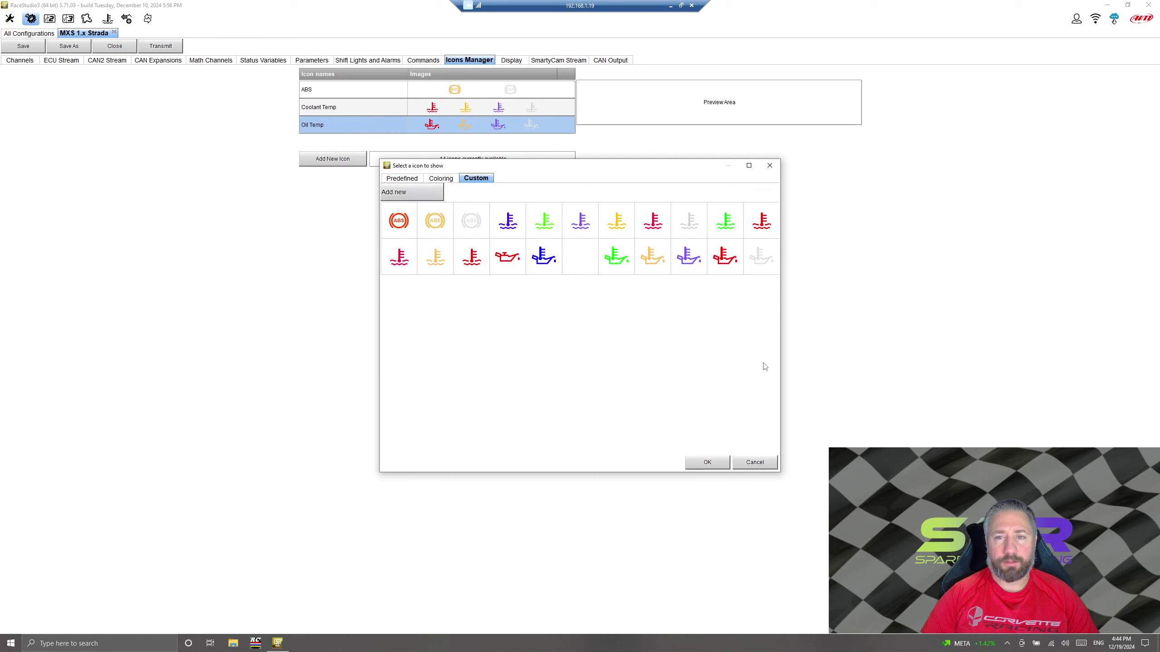
{"action": "left_click", "coordinate": [762, 468]}
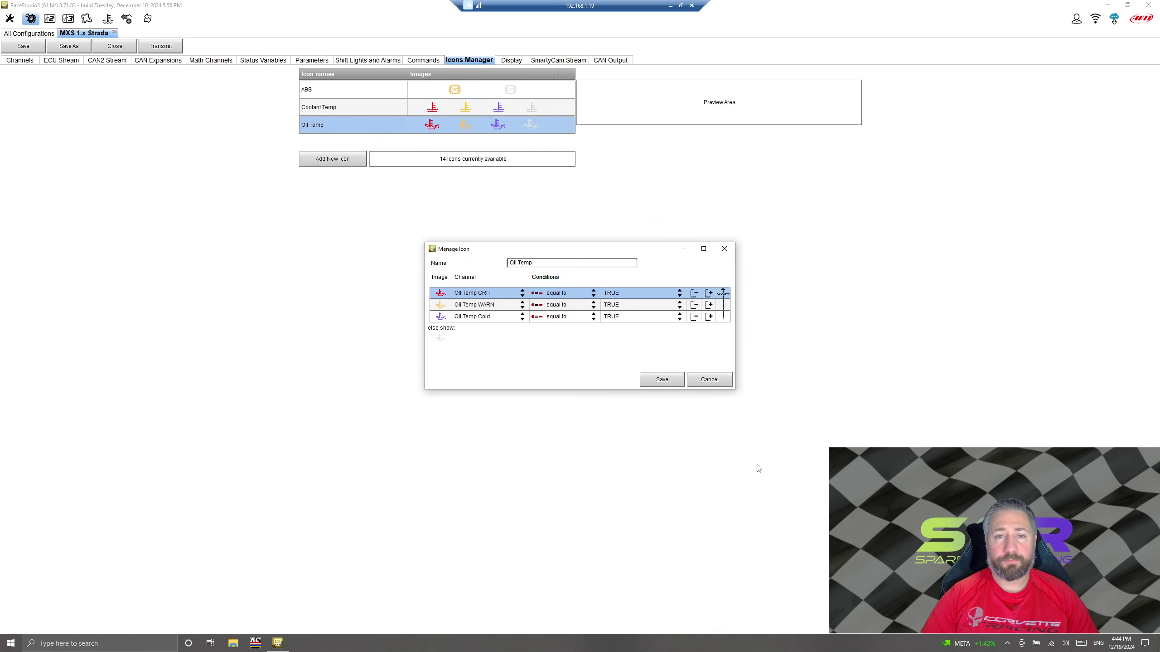
{"action": "left_click", "coordinate": [712, 380]}
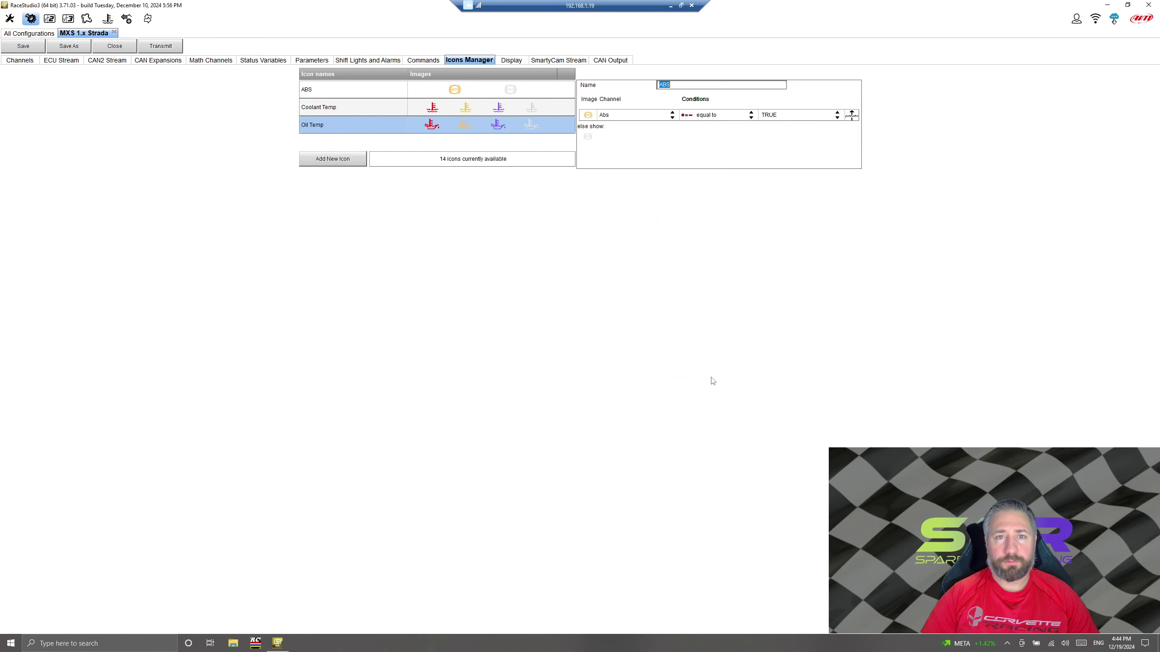
Step: Review the Page 6 display layout and the SmartyCam stream channel assignments, and return to the display pages
{"action": "left_click", "coordinate": [511, 62]}
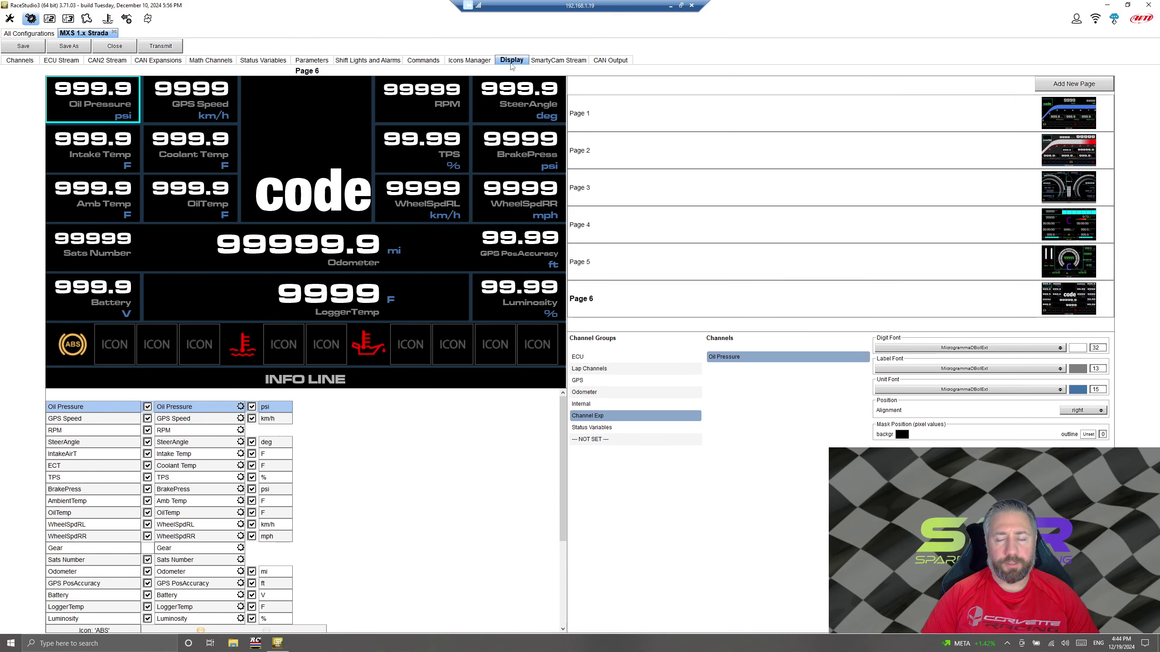
{"action": "left_click", "coordinate": [571, 62]}
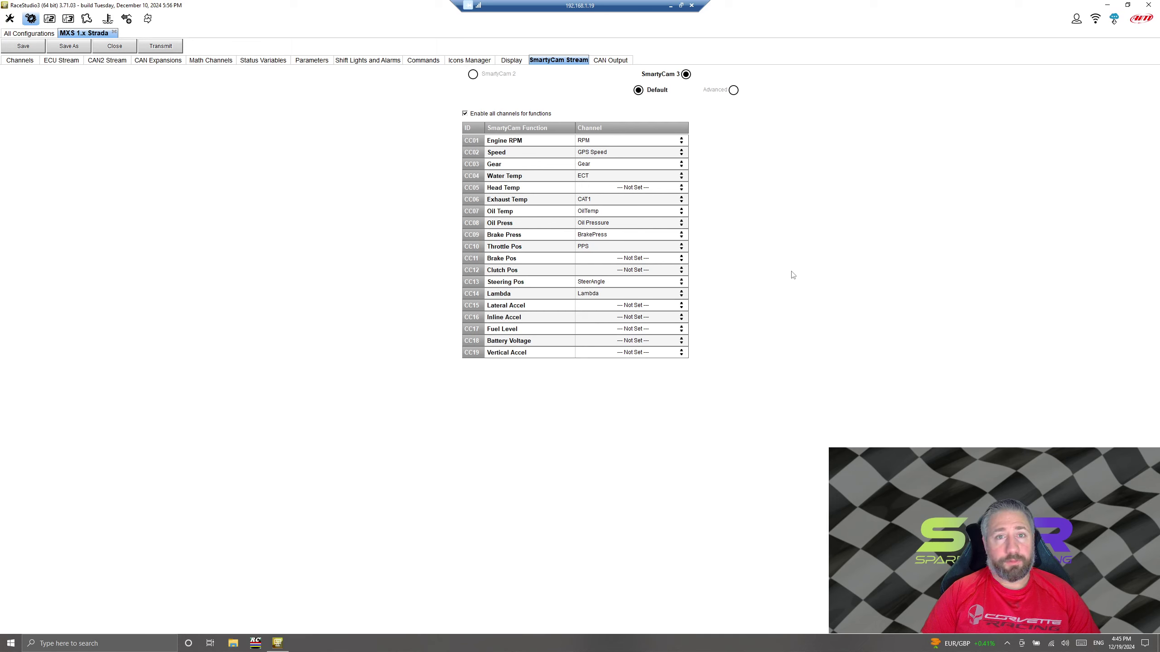
{"action": "left_click", "coordinate": [509, 63]}
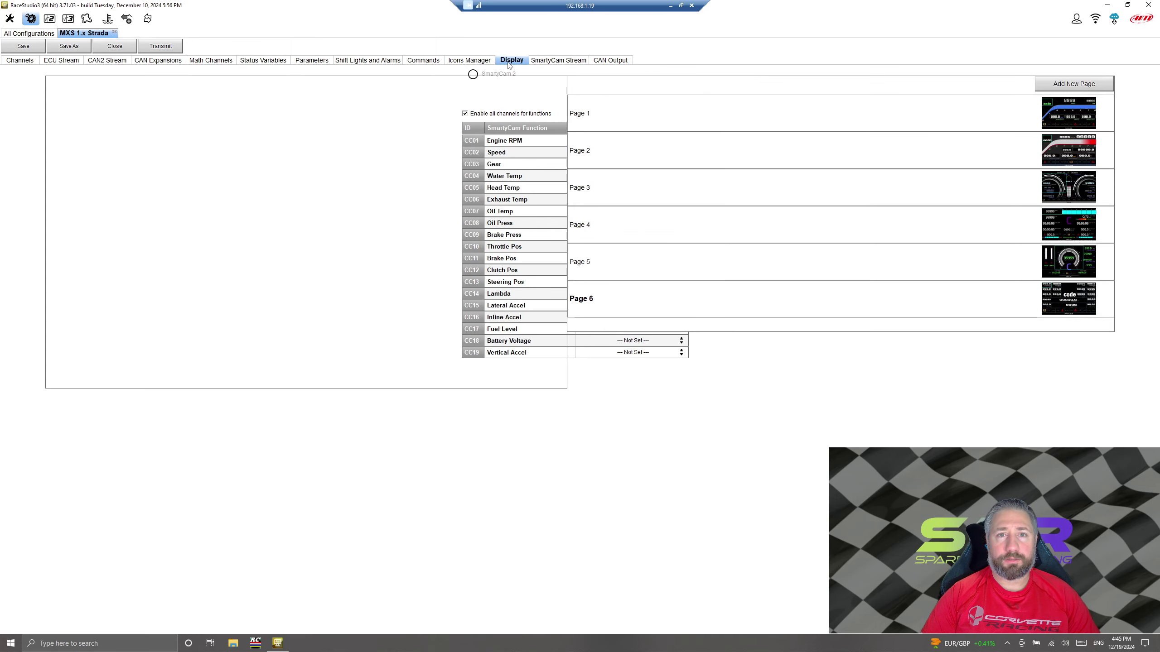
Step: Try a 20000 full scale on the Page 1 RPM bar, restore it to 8000, and select the GPS Speed field
{"action": "left_click", "coordinate": [892, 113]}
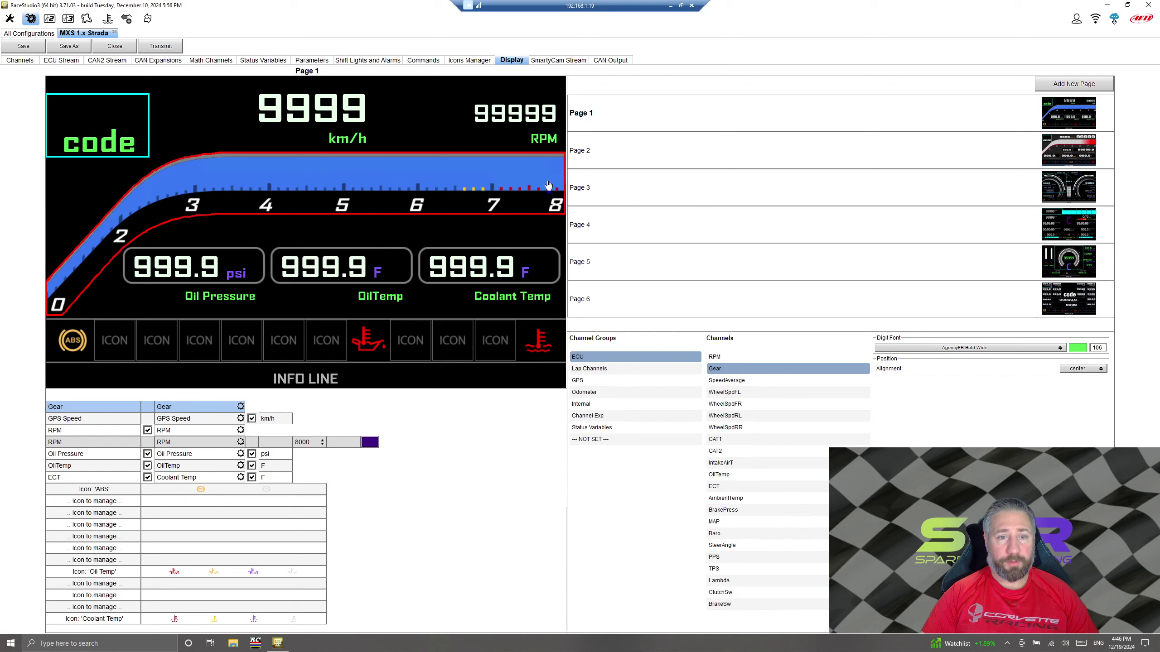
{"action": "left_click", "coordinate": [305, 443]}
{"action": "left_click", "coordinate": [305, 442]}
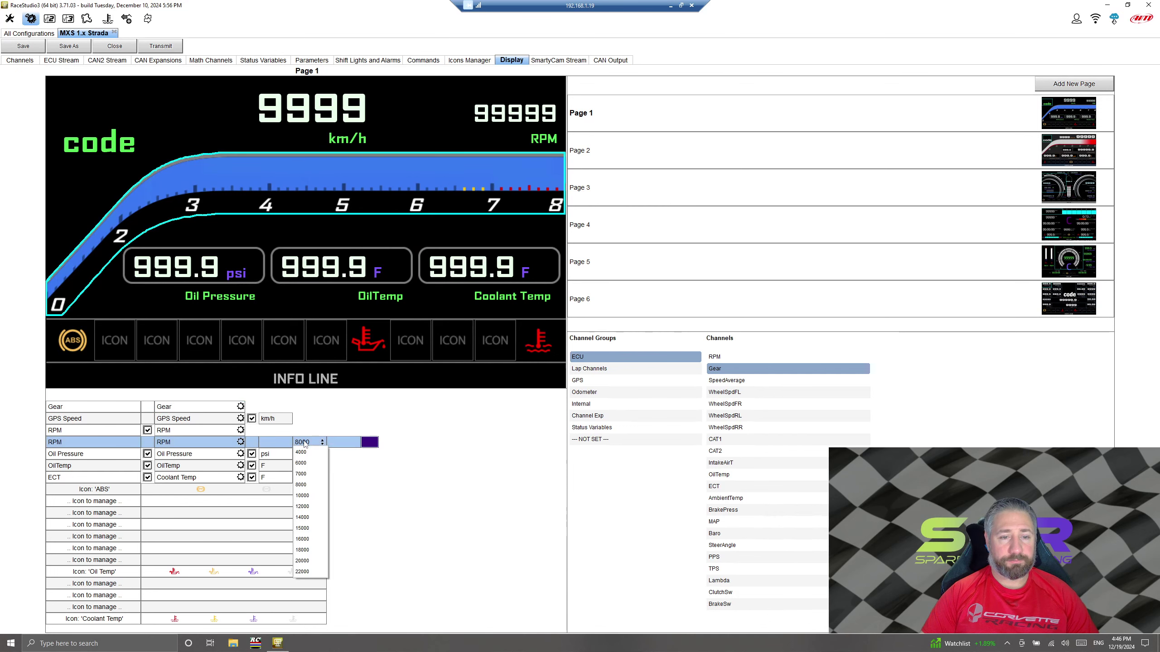
{"action": "left_click", "coordinate": [302, 560]}
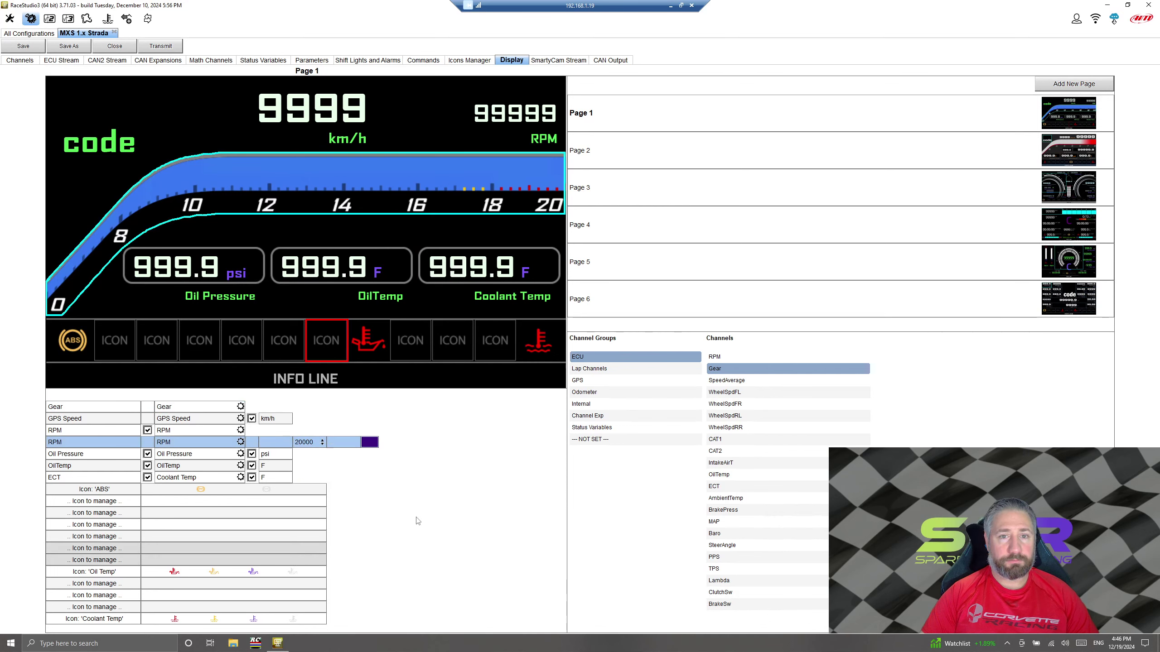
{"action": "left_click", "coordinate": [308, 442]}
{"action": "left_click", "coordinate": [309, 486]}
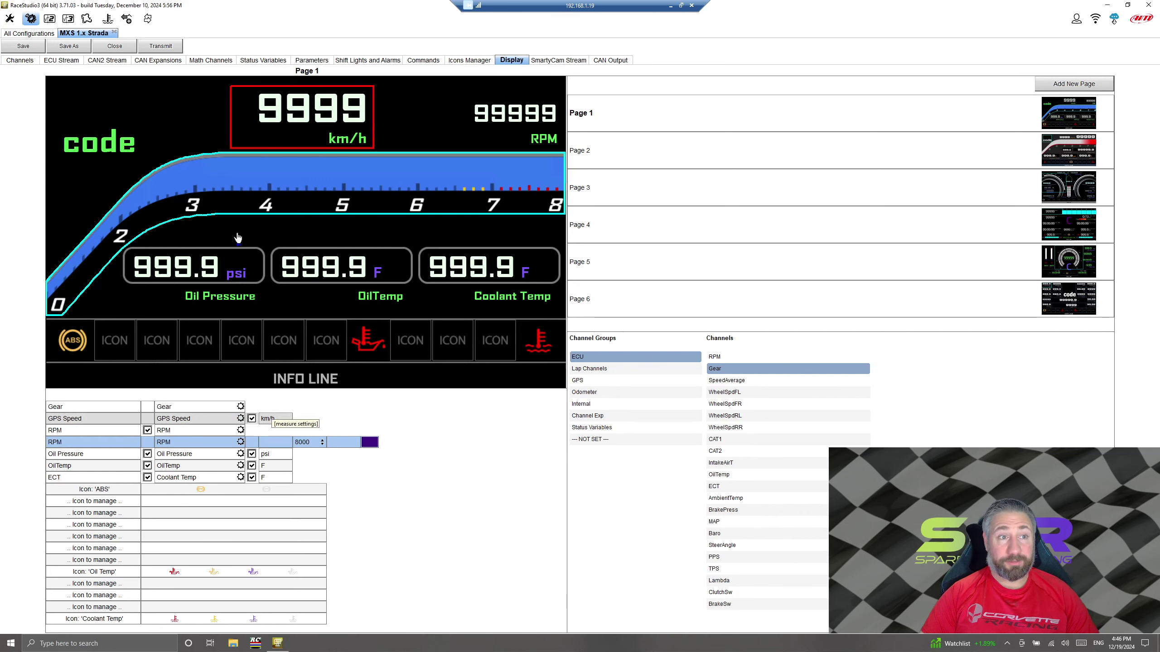
{"action": "left_click", "coordinate": [277, 419]}
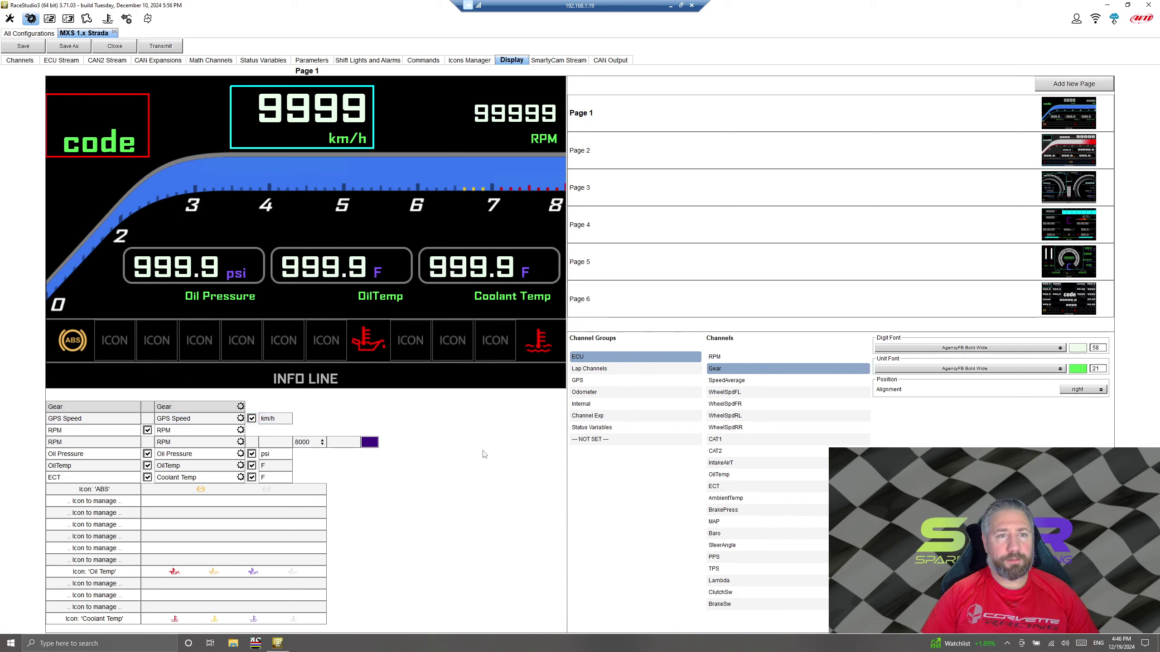
Step: Add a new display page based on the Driver page 13 layout from Set Ico
{"action": "left_click", "coordinate": [1059, 84]}
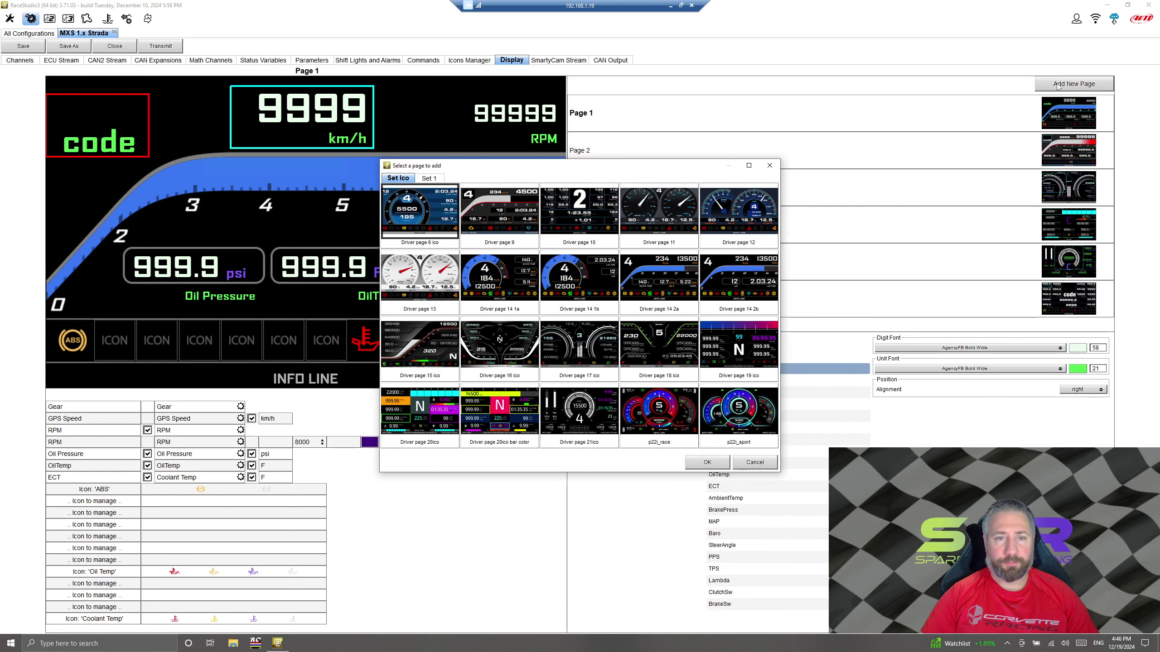
{"action": "left_click", "coordinate": [400, 292]}
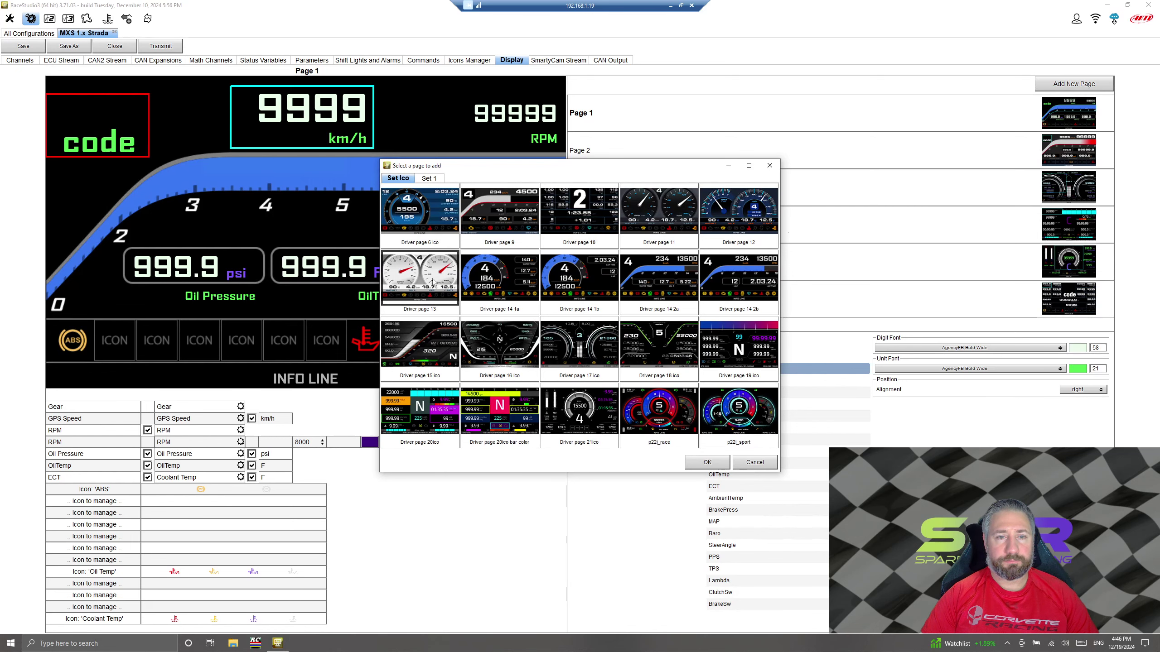
{"action": "left_click", "coordinate": [707, 462]}
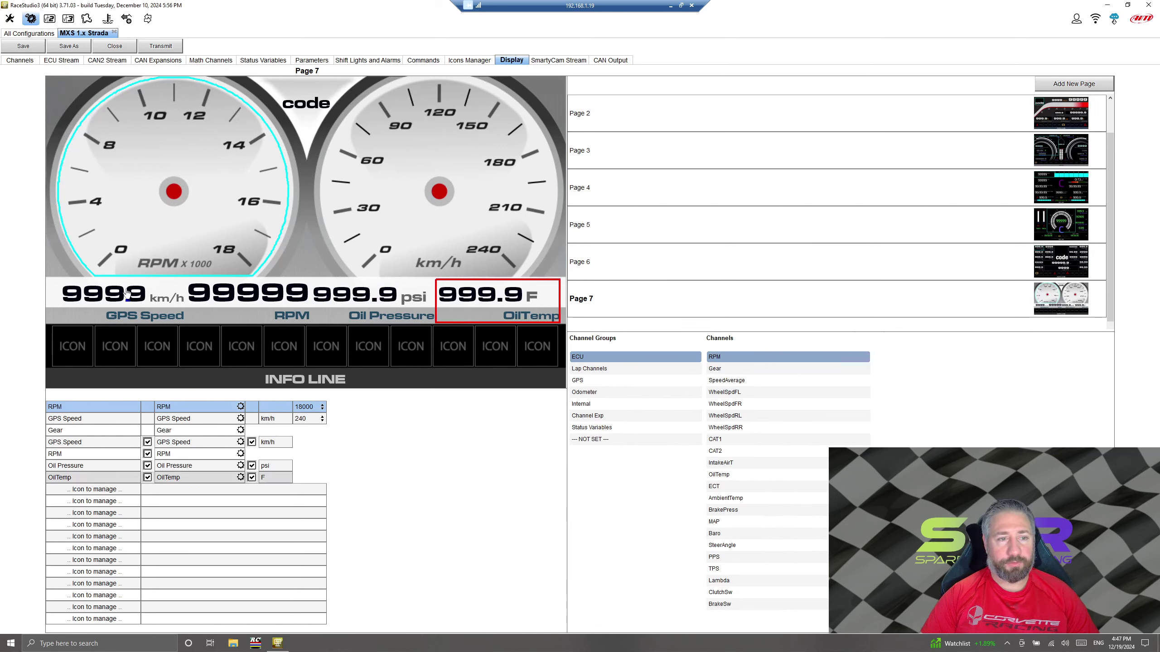
Step: On the new page, clear the GPS Speed readout and assign WheelSpdFR to it, and assign ECT to the RPM readout
{"action": "left_click", "coordinate": [594, 440]}
{"action": "left_click_drag", "start_coordinate": [744, 359], "coordinate": [121, 300]}
{"action": "left_click", "coordinate": [594, 355]}
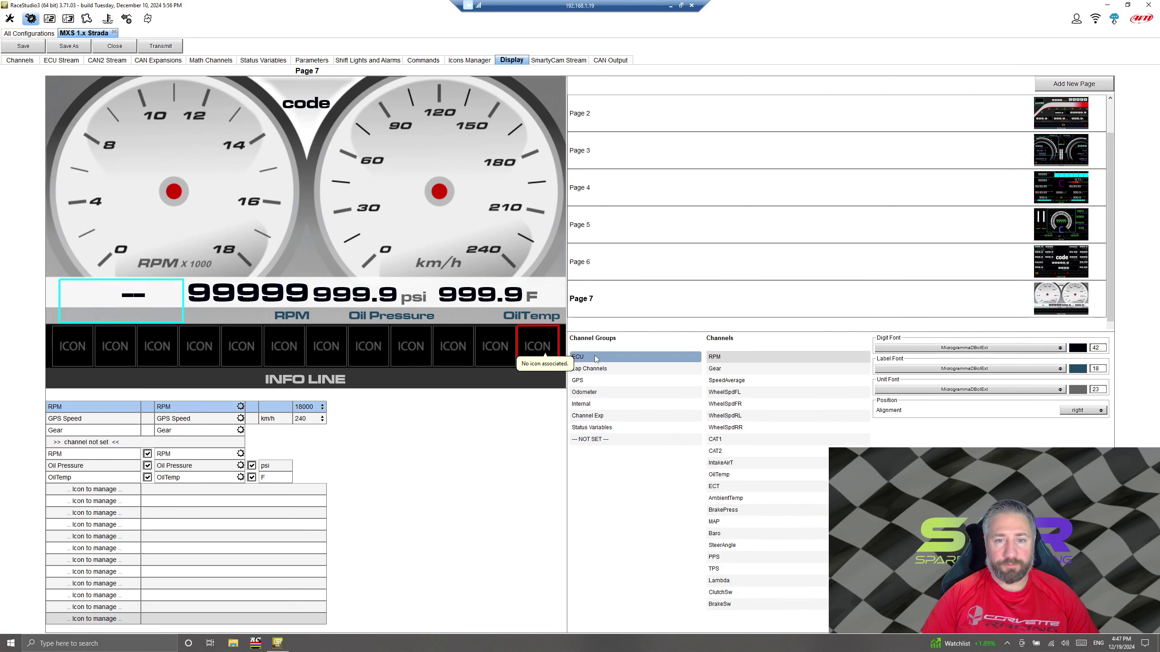
{"action": "left_click_drag", "start_coordinate": [742, 404], "coordinate": [124, 304]}
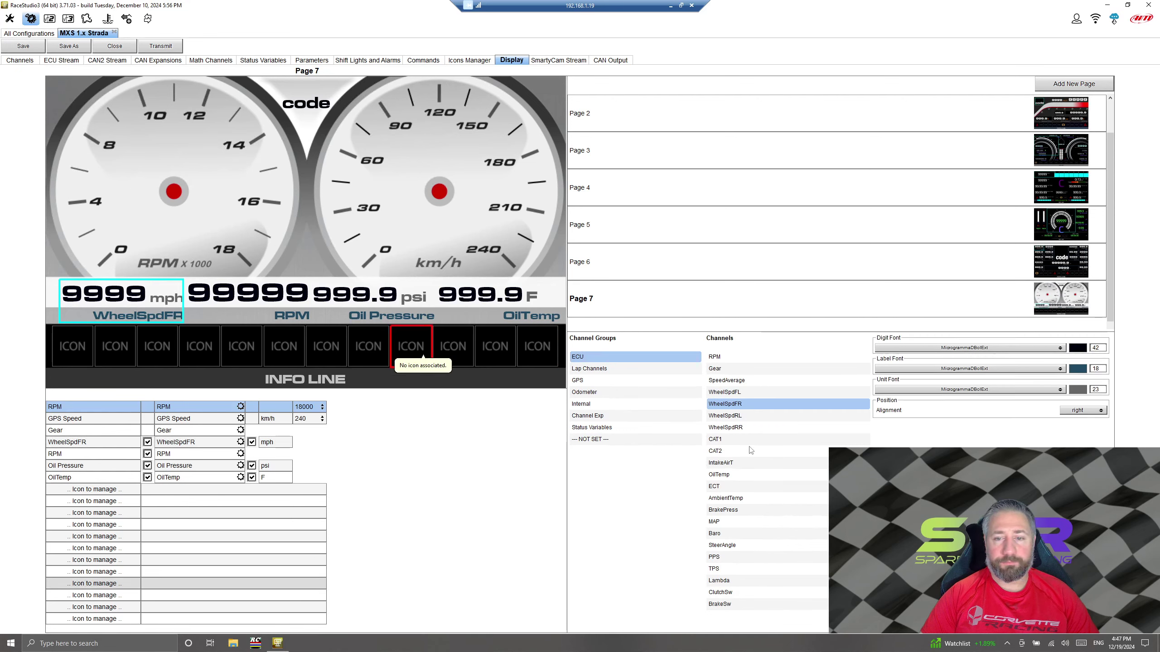
{"action": "left_click_drag", "start_coordinate": [714, 487], "coordinate": [245, 312]}
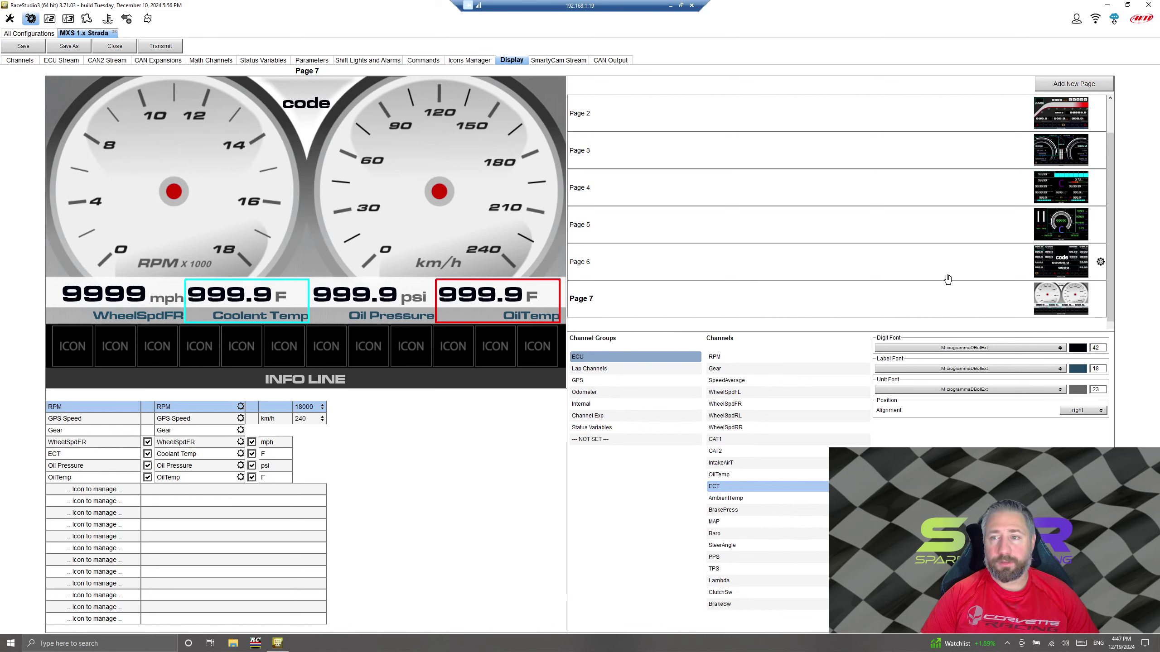
Step: Delete the newly added Page 7 from the display pages
{"action": "left_click", "coordinate": [1101, 300]}
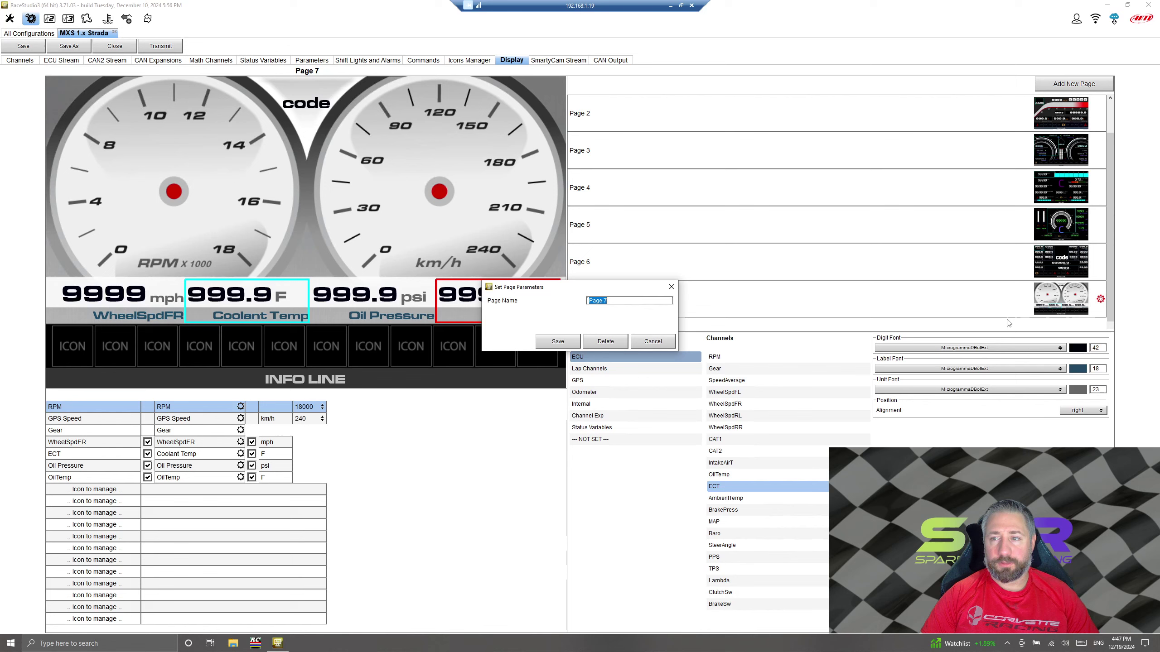
{"action": "left_click", "coordinate": [611, 342]}
{"action": "left_click", "coordinate": [597, 340]}
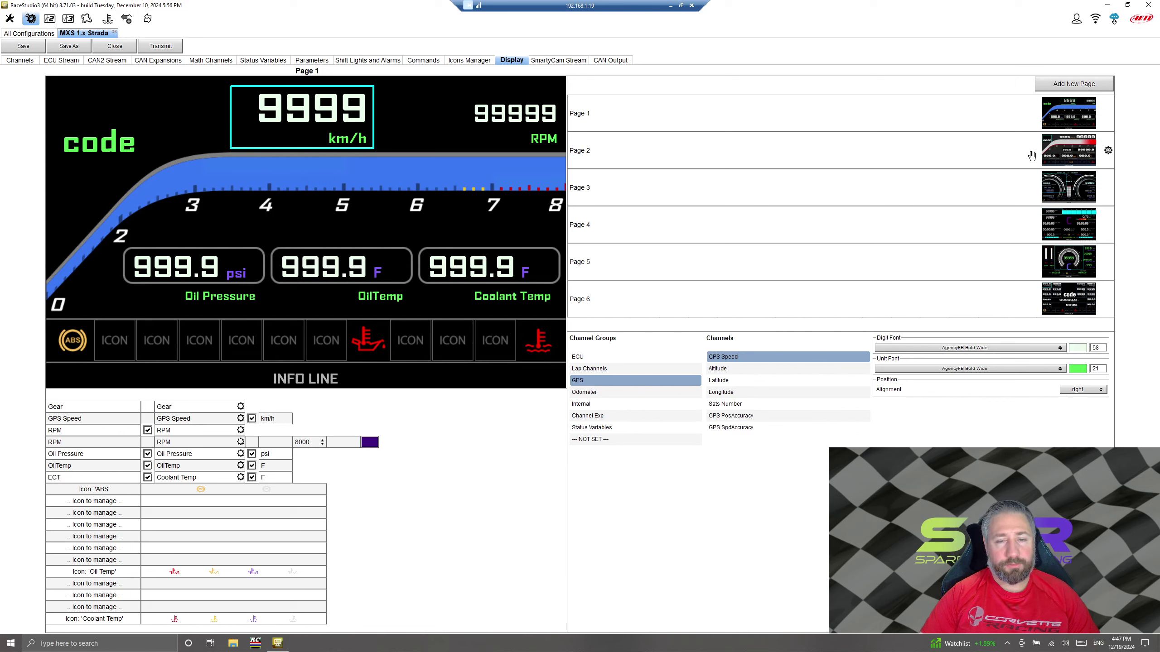
Step: Examine the Coolant Temp and Oil Temp bars and the Good Luck Have Fun text on Page 4
{"action": "left_click", "coordinate": [981, 233]}
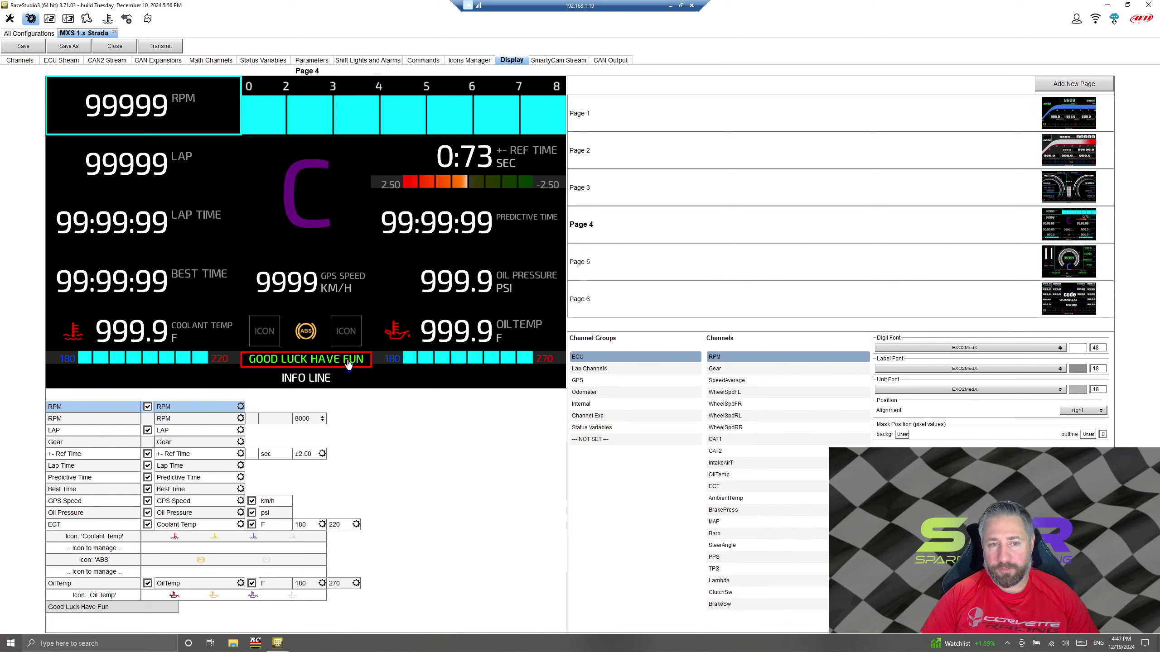
{"action": "left_click", "coordinate": [115, 366]}
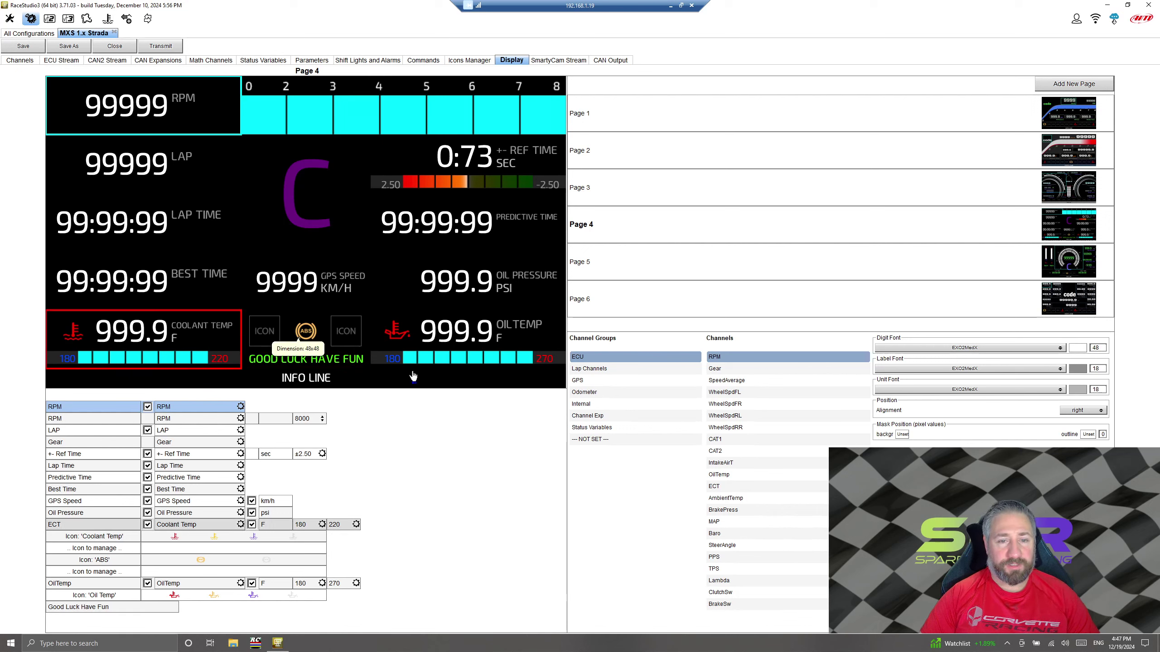
{"action": "left_click", "coordinate": [534, 362]}
{"action": "left_click", "coordinate": [129, 363]}
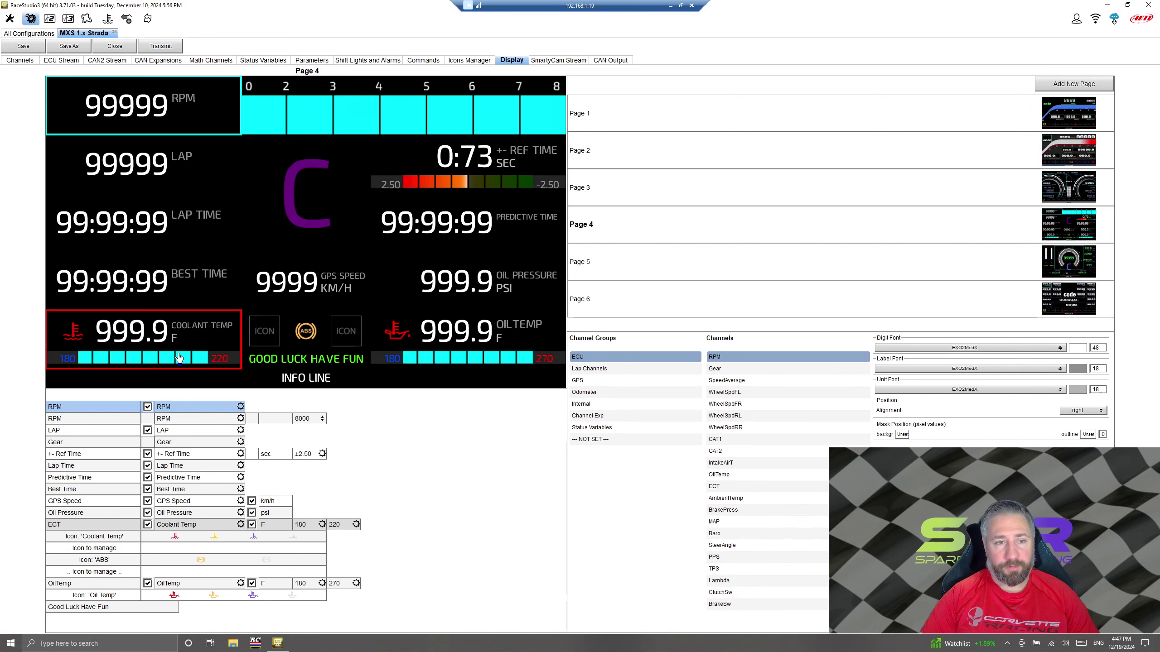
{"action": "left_click", "coordinate": [319, 360]}
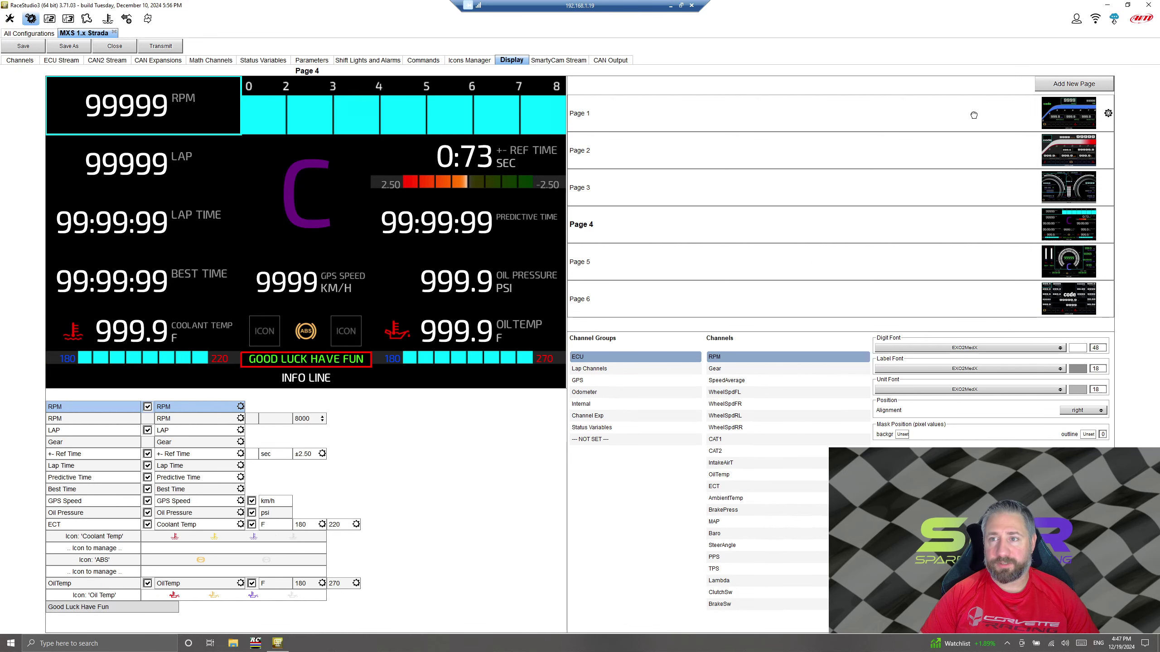
Step: Review the Page 1 readouts and the Predictive Time and Ref Time fields on Page 4
{"action": "left_click", "coordinate": [973, 115]}
{"action": "left_click", "coordinate": [194, 286]}
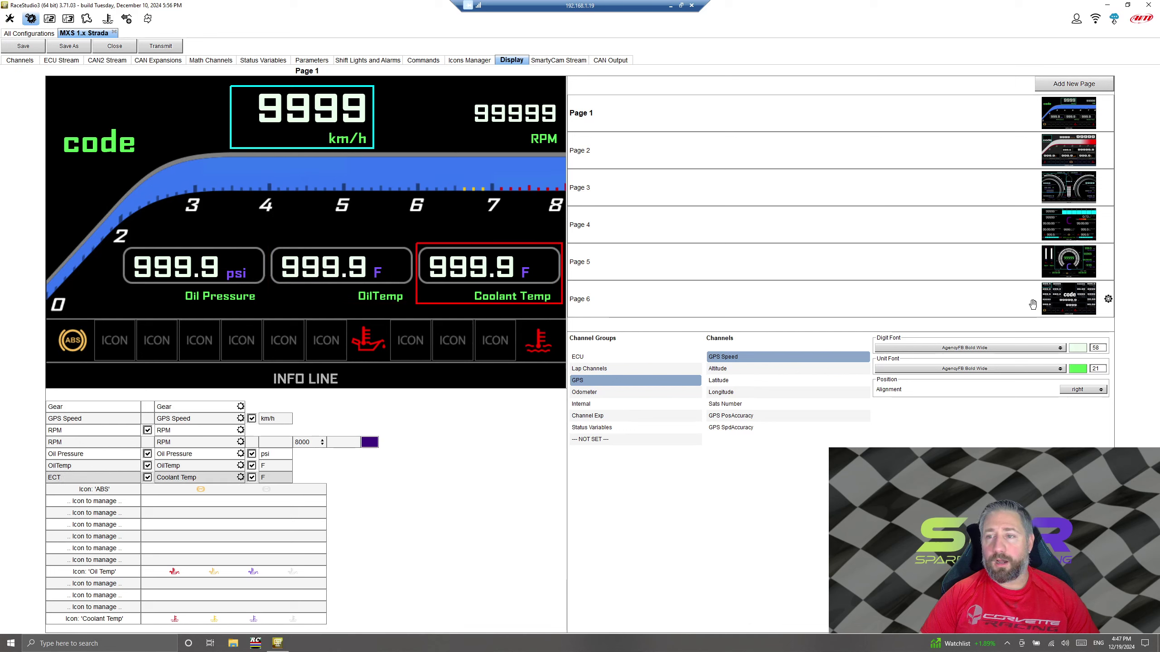
{"action": "left_click", "coordinate": [1000, 222]}
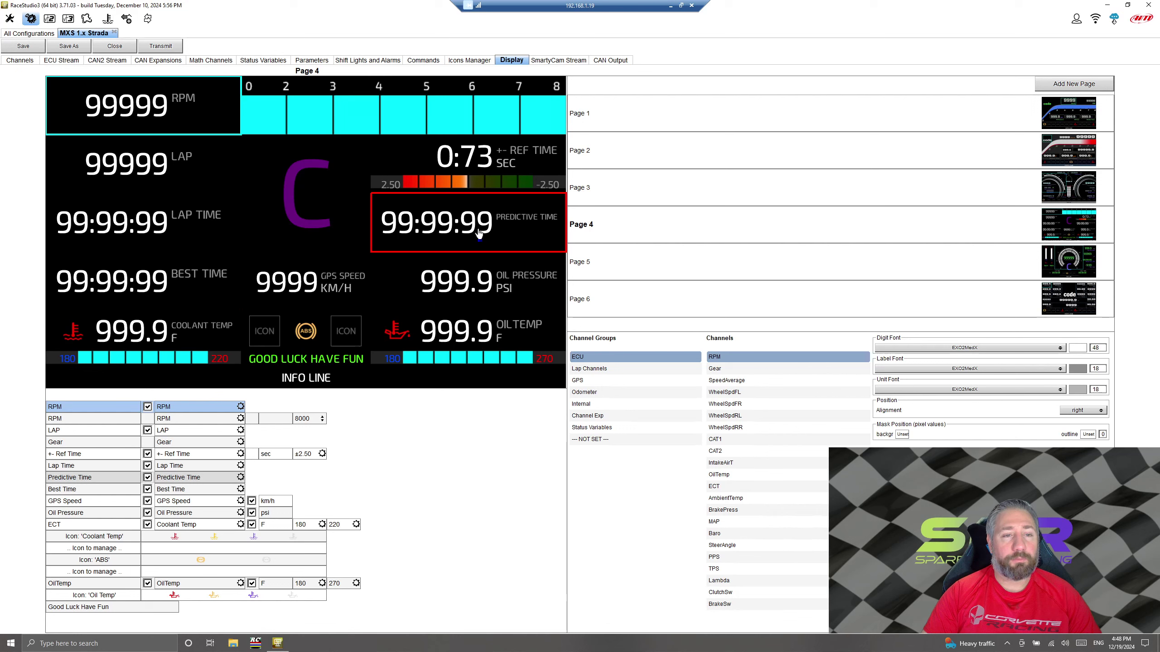
{"action": "left_click", "coordinate": [505, 173]}
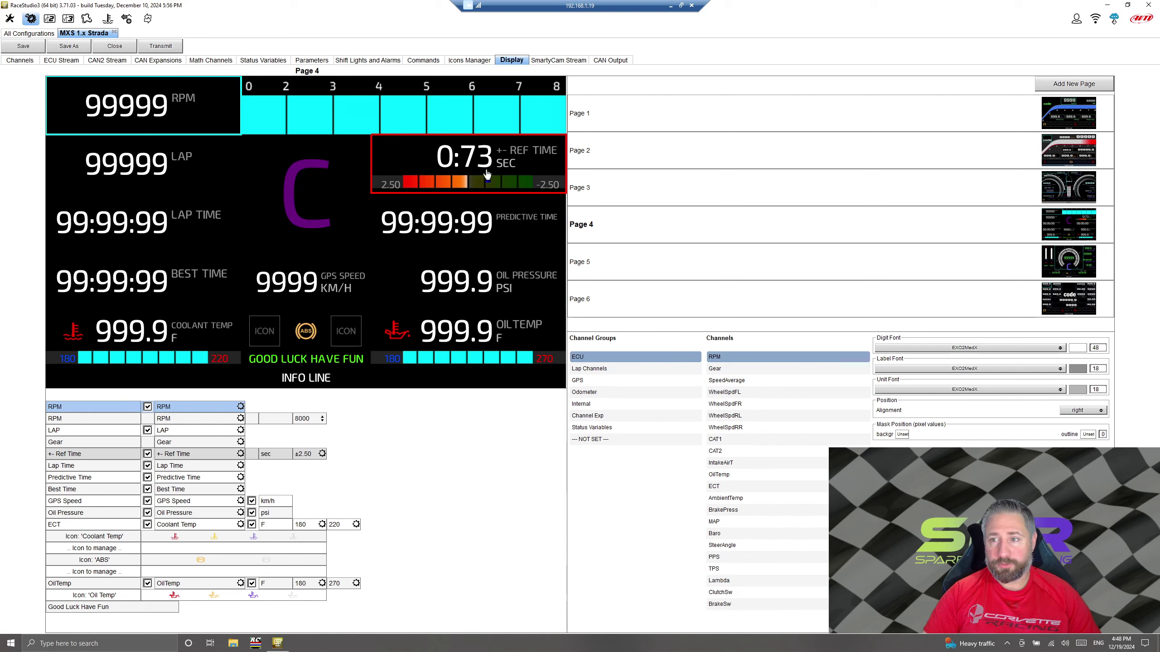
Step: Inspect the icons available for an empty slot on Page 3, close the selection without assigning one, and view Page 6
{"action": "left_click", "coordinate": [964, 189]}
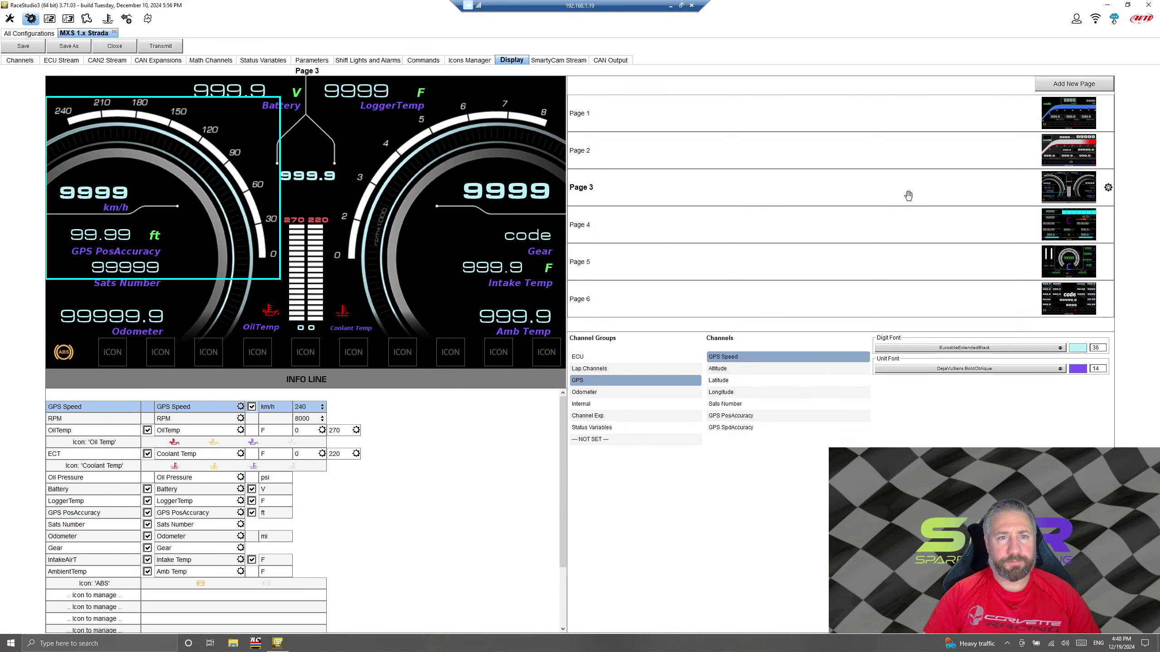
{"action": "left_click", "coordinate": [353, 353]}
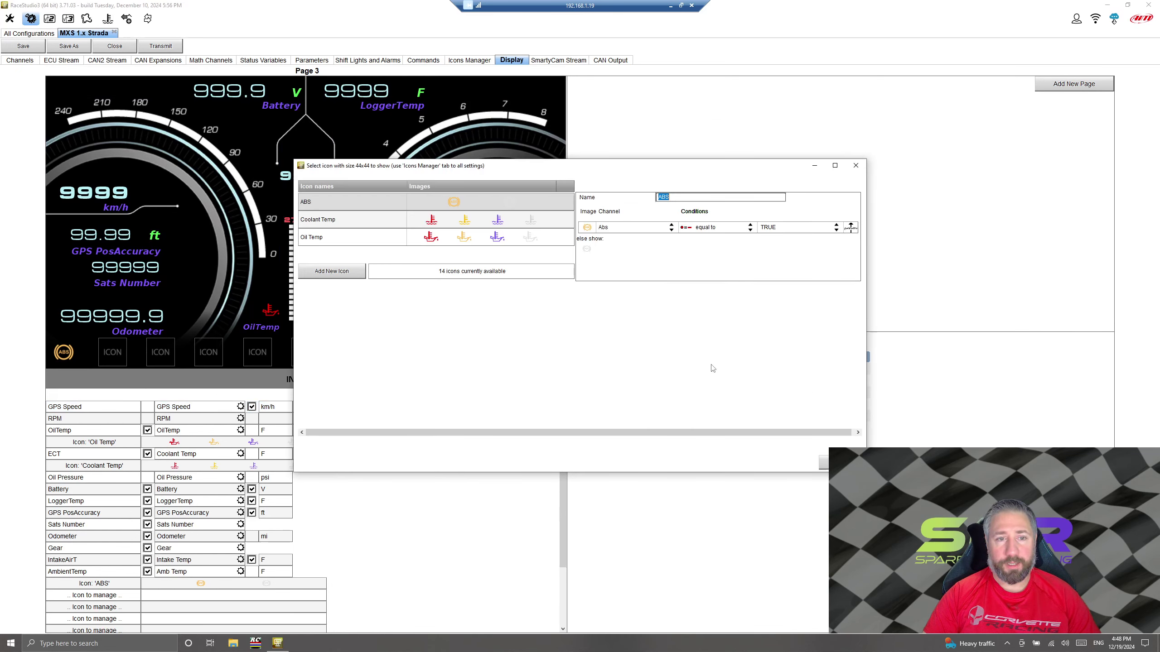
{"action": "left_click", "coordinate": [840, 462]}
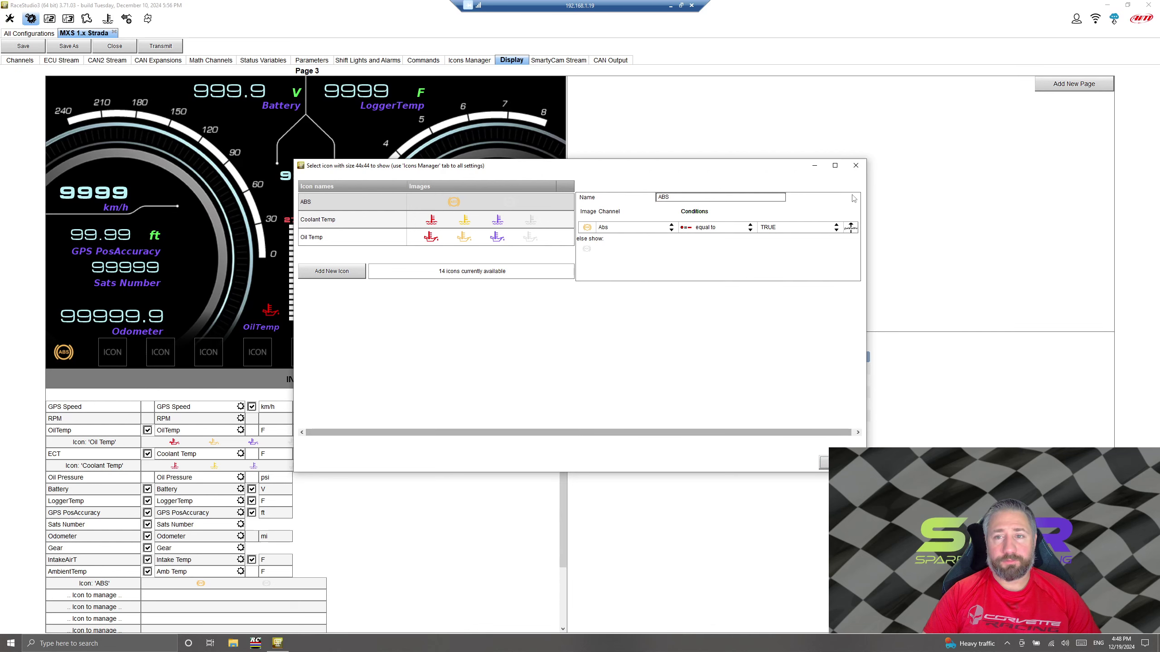
{"action": "left_click", "coordinate": [855, 165]}
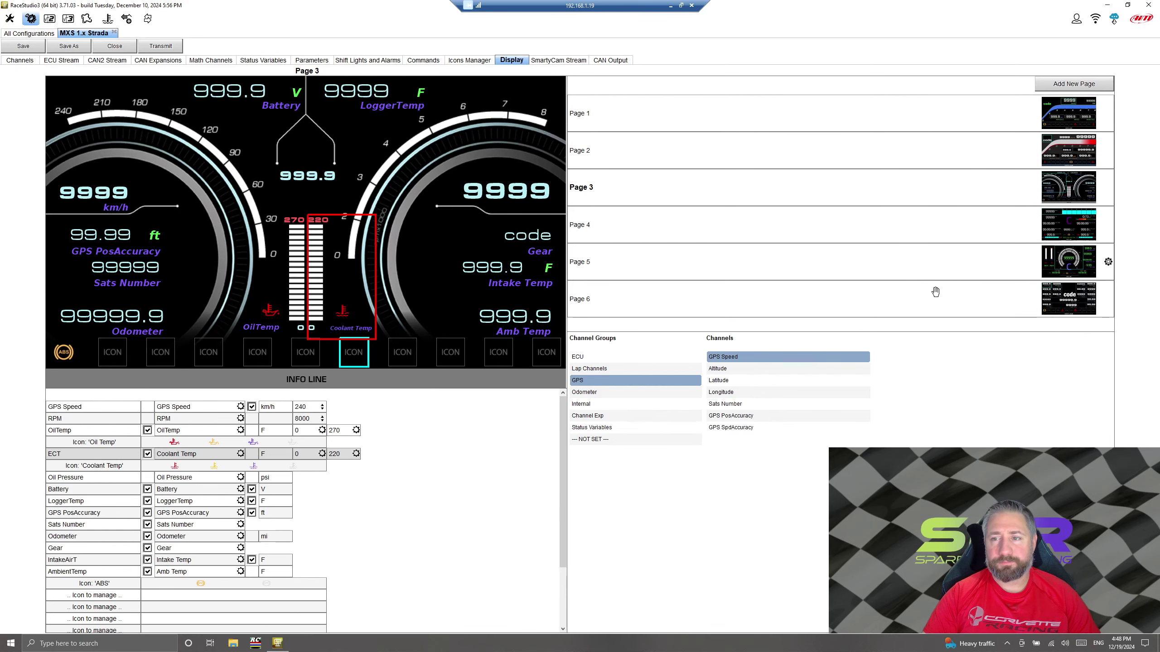
{"action": "left_click", "coordinate": [918, 312]}
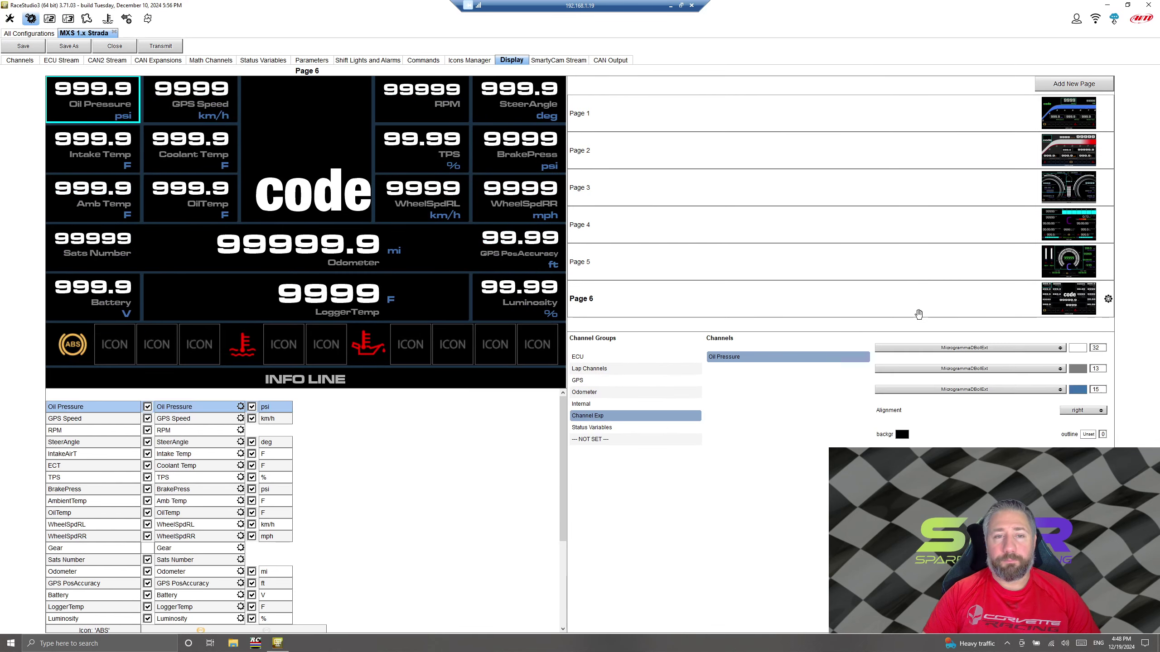